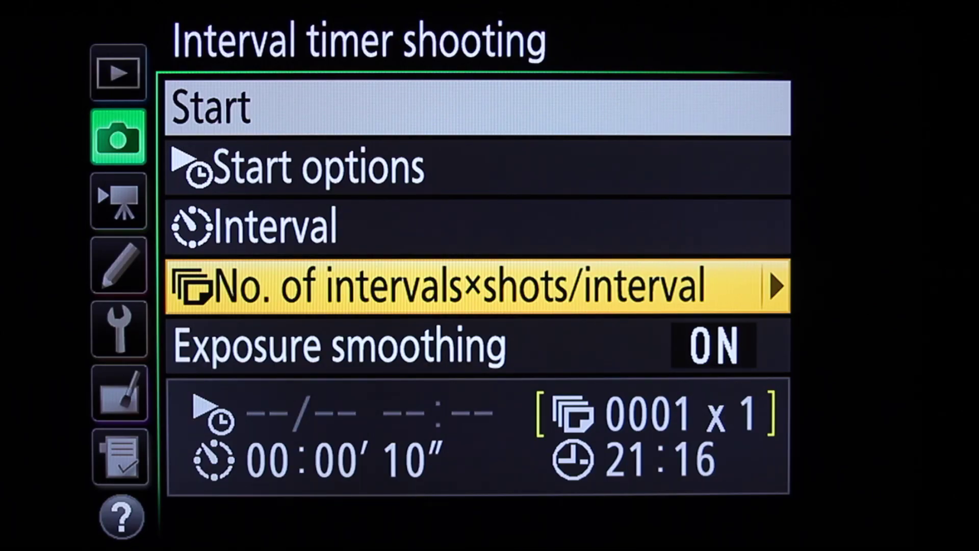
Set the number of intervals to 0301 with one shot per interval.
{"action": "key", "text": "Right"}
{"action": "key", "text": "Left"}
{"action": "key", "text": "Left"}
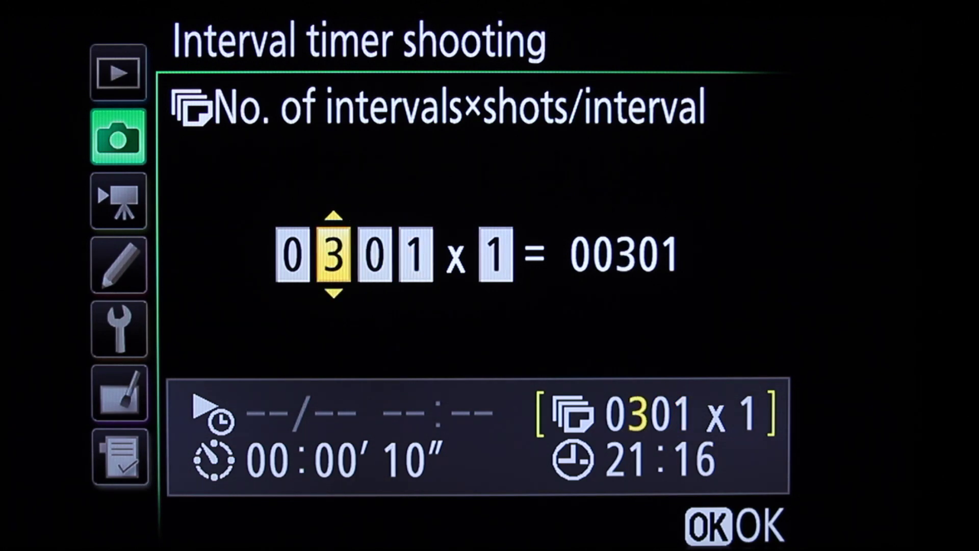
{"action": "key", "text": "Return"}
Set the interval between shots to 32 seconds.
{"action": "key", "text": "Up"}
{"action": "key", "text": "Right"}
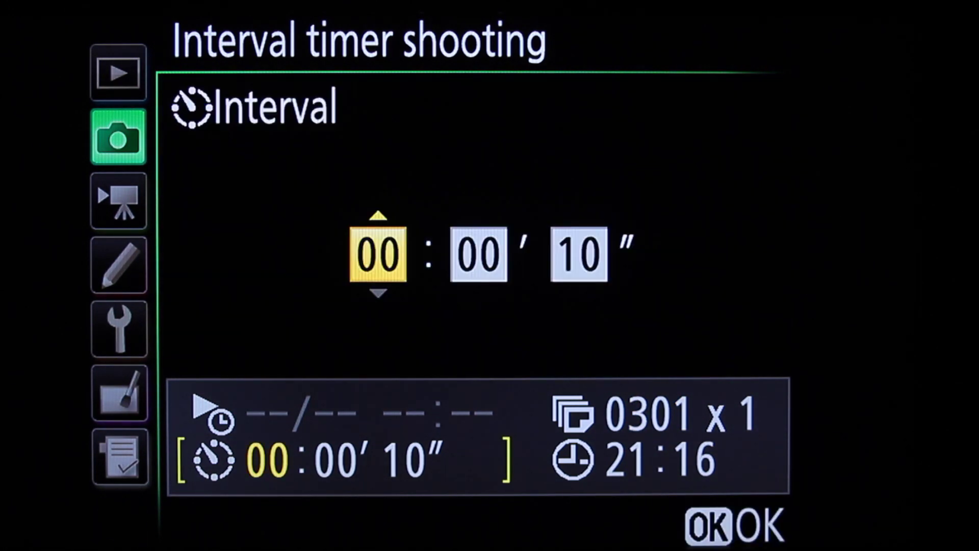
{"action": "key", "text": "Right"}
{"action": "key", "text": "Right"}
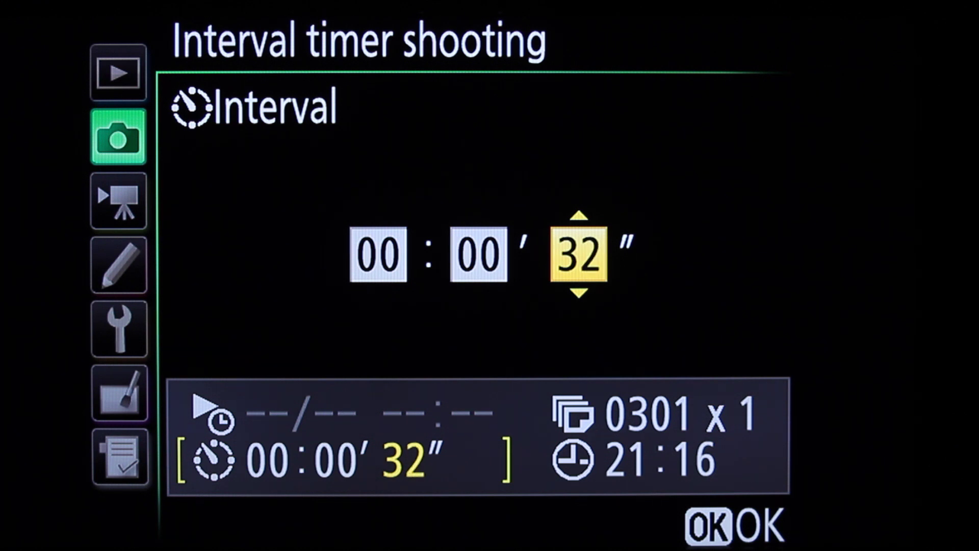
{"action": "key", "text": "Return"}
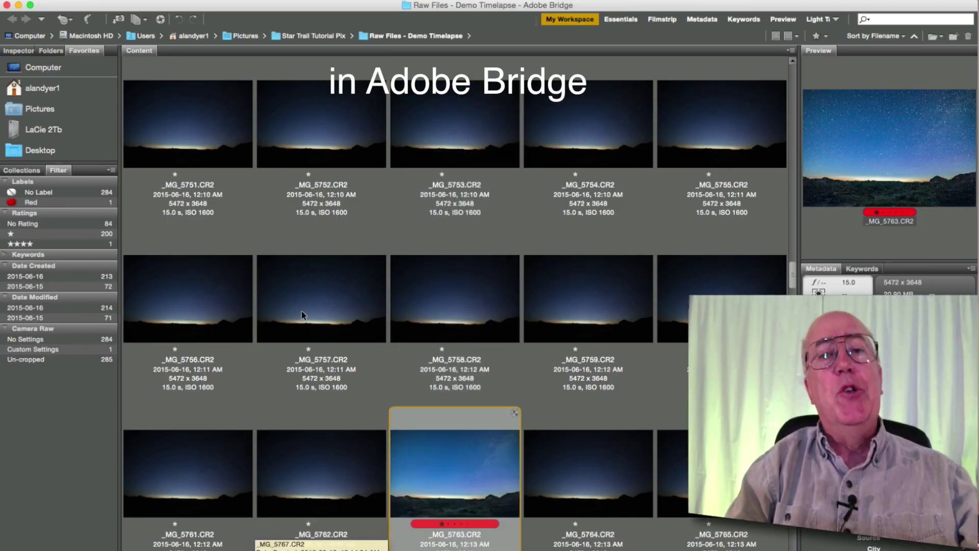
{"action": "scroll", "coordinate": [302, 315], "scroll_direction": "up", "scroll_amount": 6}
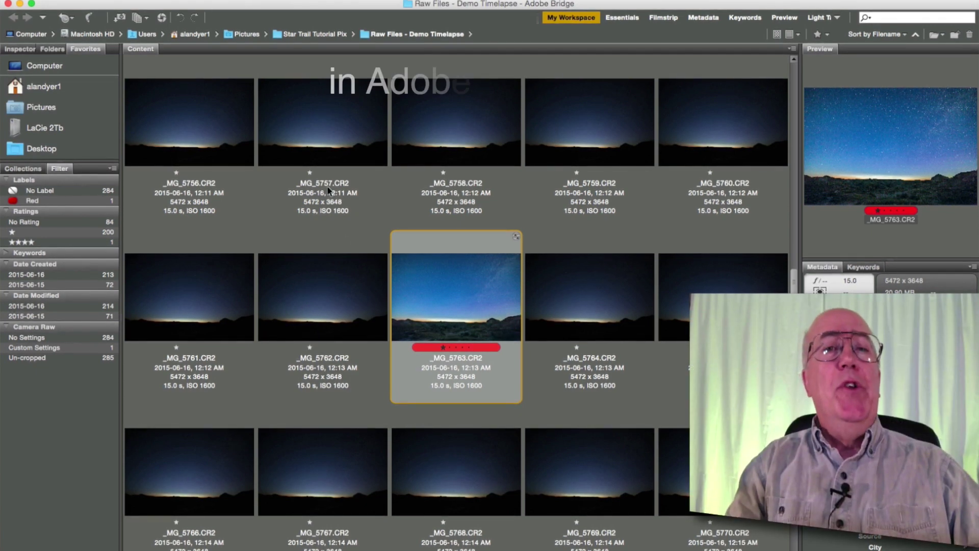
{"action": "scroll", "coordinate": [329, 192], "scroll_direction": "down", "scroll_amount": 3}
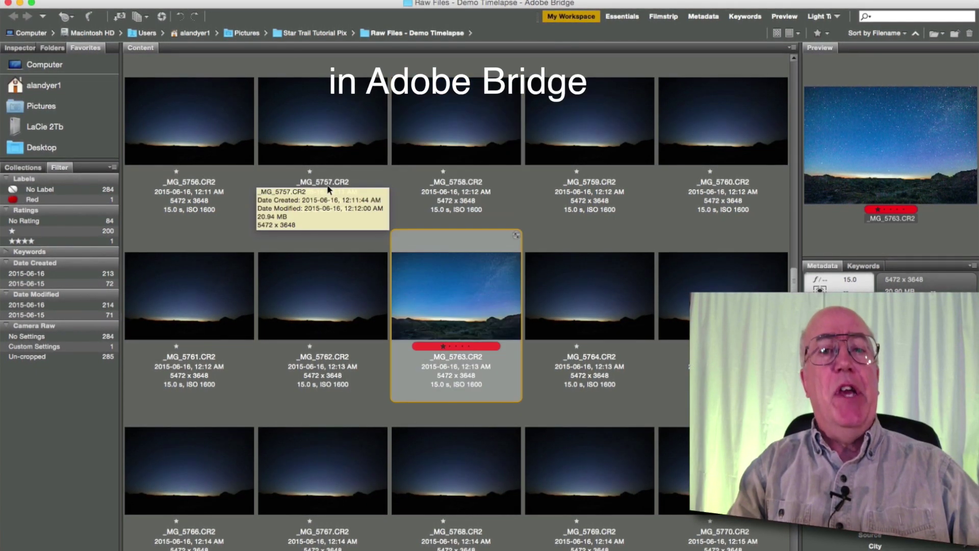
{"action": "scroll", "coordinate": [329, 189], "scroll_direction": "up", "scroll_amount": 3}
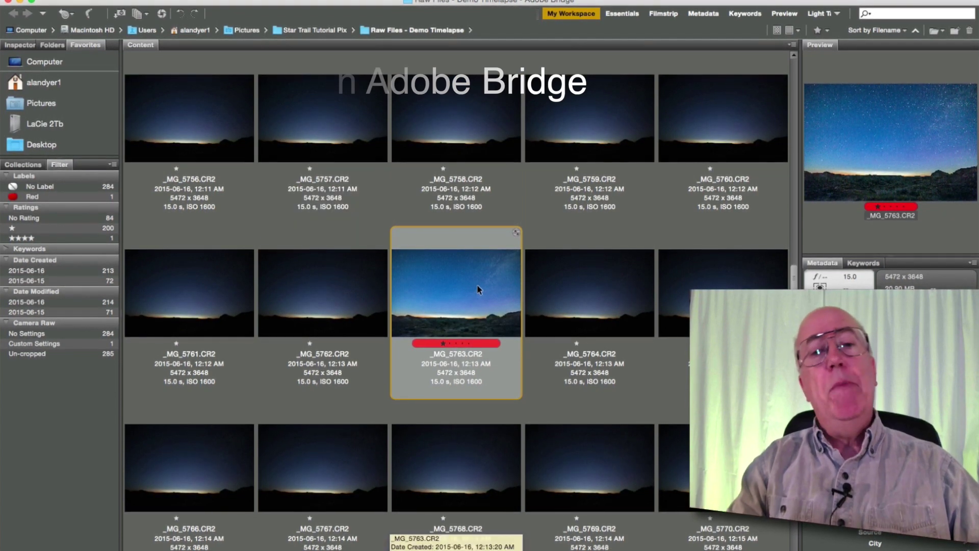
{"action": "double_click", "coordinate": [451, 289]}
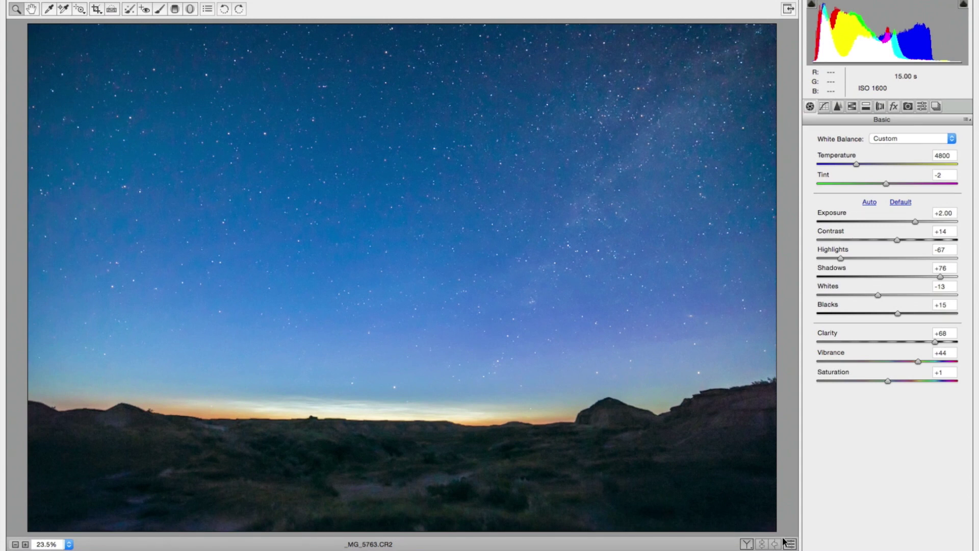
Toggle _MG_5763 to default settings to review the unedited frame.
{"action": "left_click", "coordinate": [791, 544]}
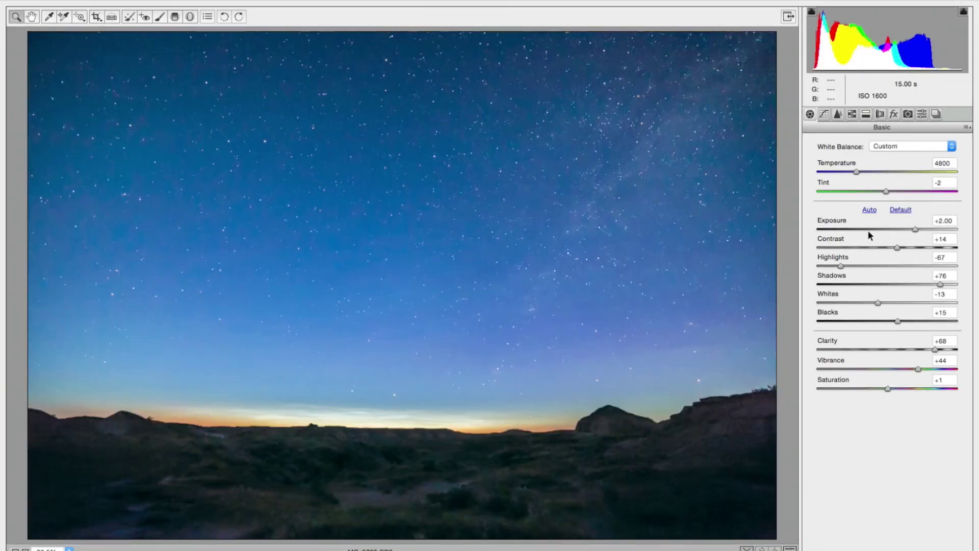
Set Exposure to +1.95, Highlights to -69 and Shadows to +74.
{"action": "left_click_drag", "start_coordinate": [867, 229], "coordinate": [911, 229]}
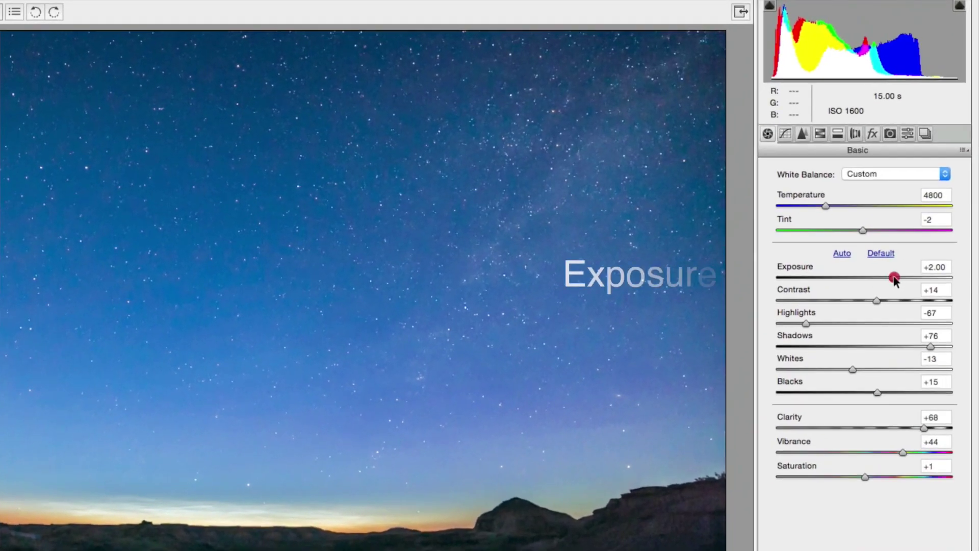
{"action": "left_click_drag", "start_coordinate": [895, 277], "coordinate": [899, 276]}
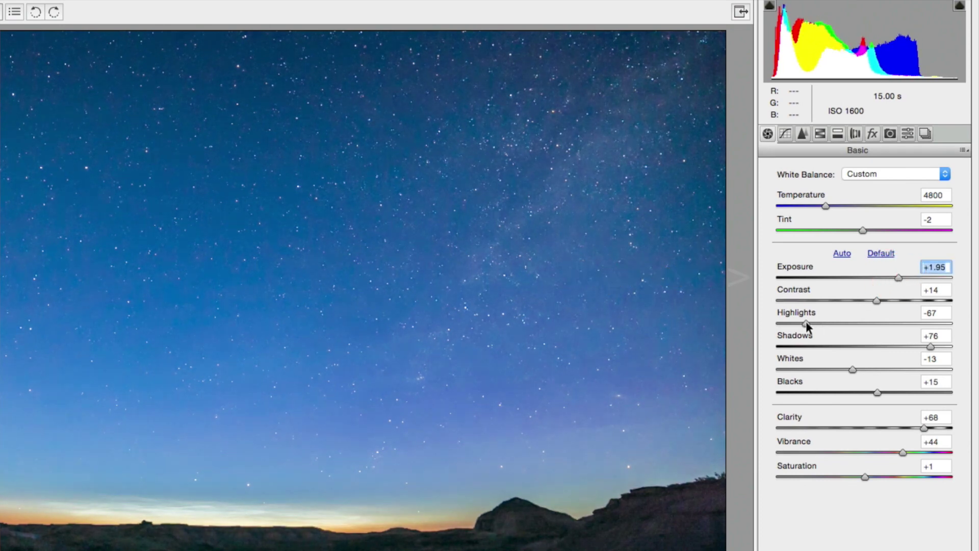
{"action": "mouse_move", "coordinate": [806, 323]}
{"action": "left_mouse_down"}
{"action": "mouse_move", "coordinate": [794, 322]}
{"action": "mouse_move", "coordinate": [805, 324]}
{"action": "left_mouse_up"}
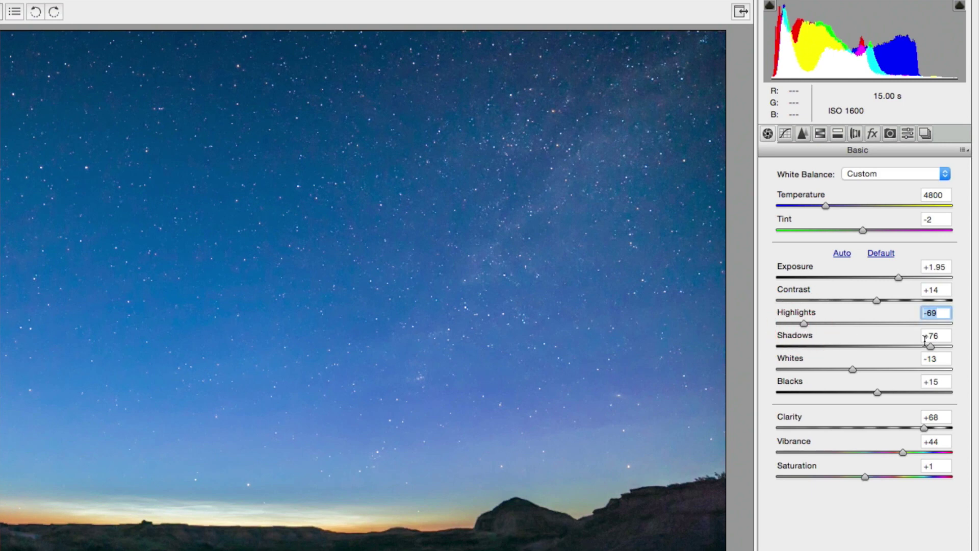
{"action": "mouse_move", "coordinate": [915, 347]}
{"action": "left_mouse_down"}
{"action": "mouse_move", "coordinate": [863, 345]}
{"action": "mouse_move", "coordinate": [926, 347]}
{"action": "left_mouse_up"}
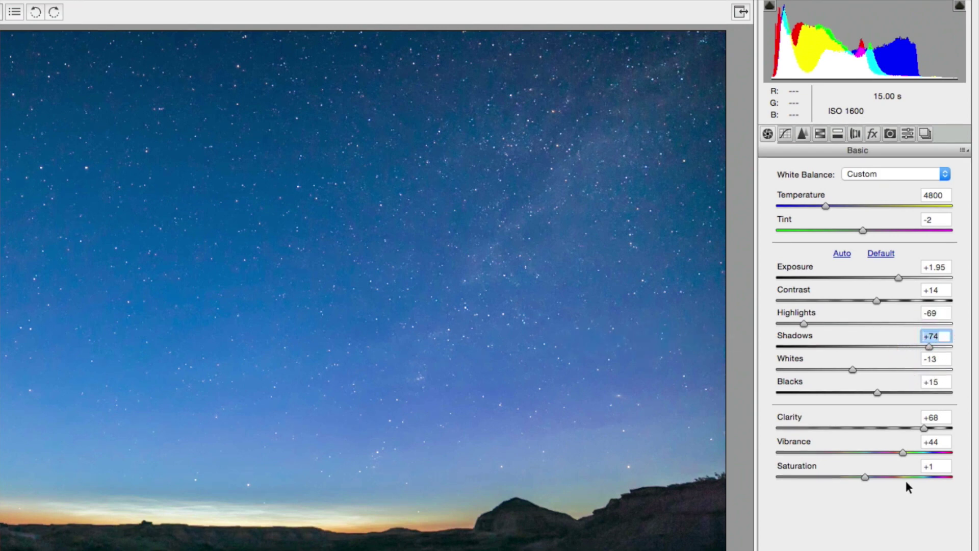
Raise Clarity to +72 and Vibrance to +50, then compare before and after.
{"action": "left_click_drag", "start_coordinate": [901, 430], "coordinate": [908, 456]}
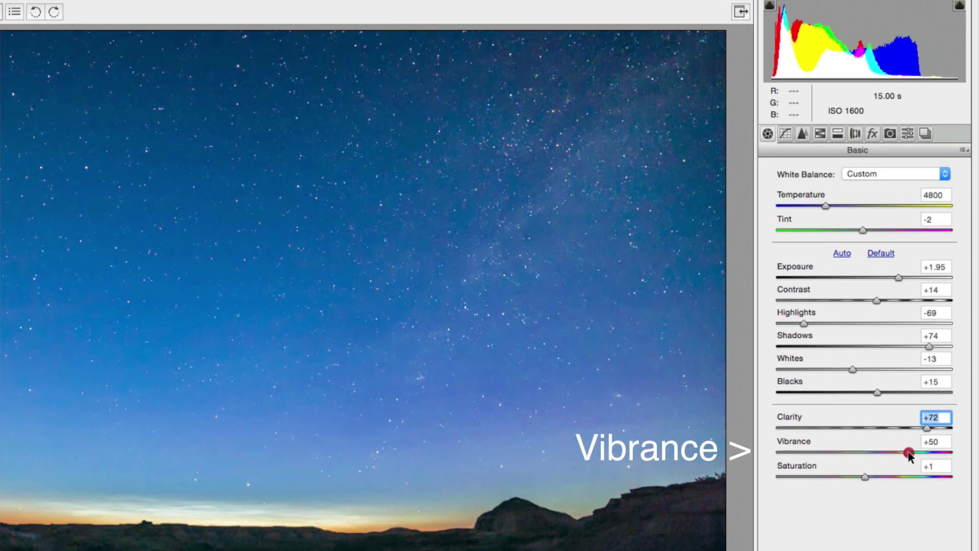
{"action": "left_click_drag", "start_coordinate": [908, 451], "coordinate": [908, 450]}
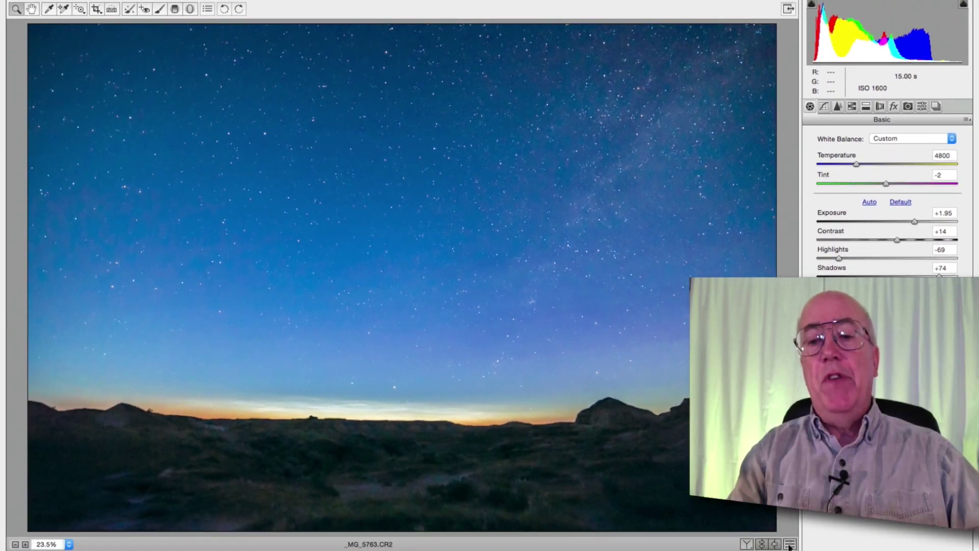
{"action": "left_click", "coordinate": [789, 544]}
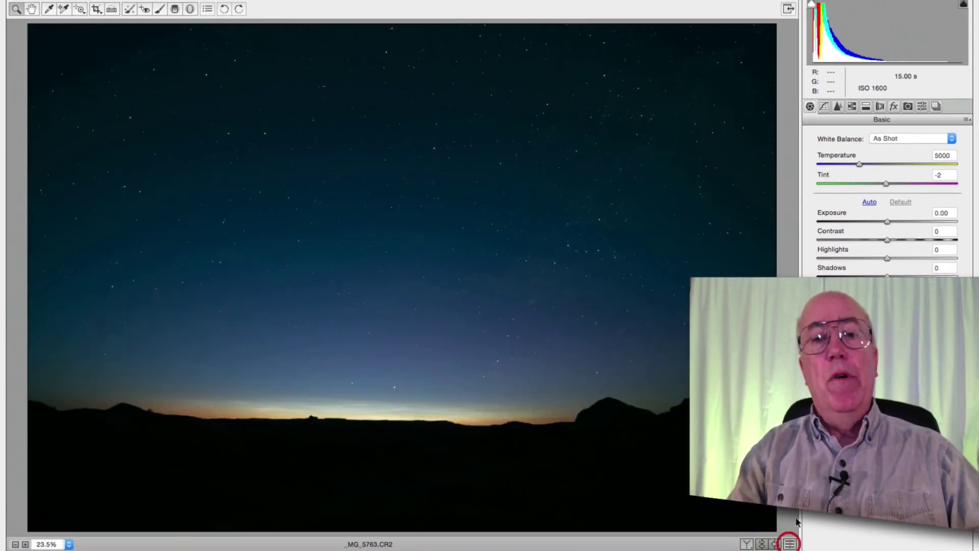
{"action": "key", "text": "super+alt+p"}
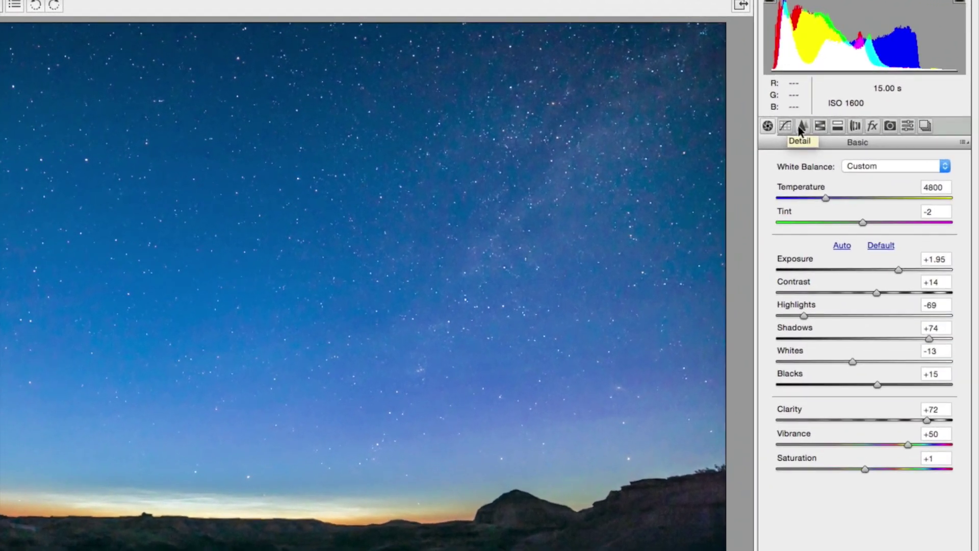
Show the Detail settings and zoom to 100% on the hill to inspect noise.
{"action": "left_click", "coordinate": [836, 106]}
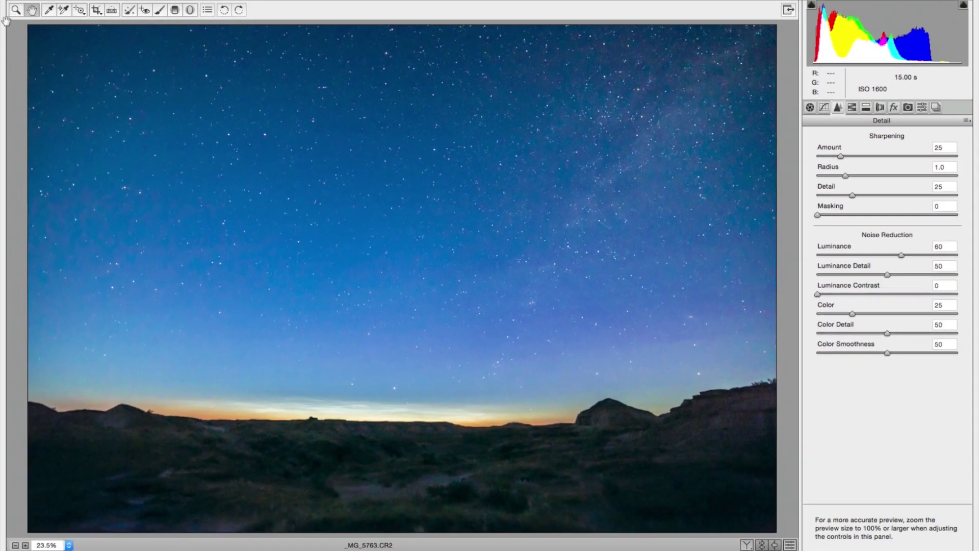
{"action": "left_click", "coordinate": [699, 348]}
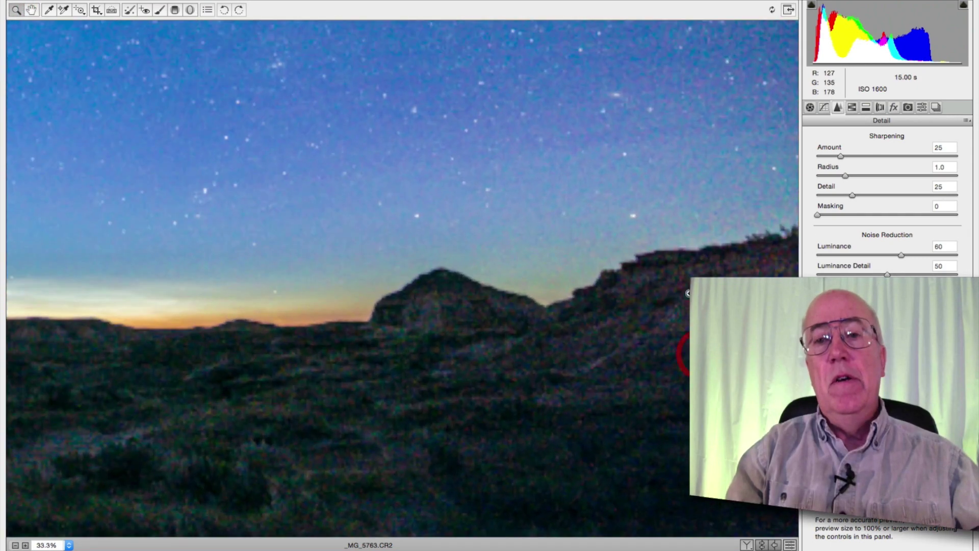
{"action": "left_click", "coordinate": [686, 287]}
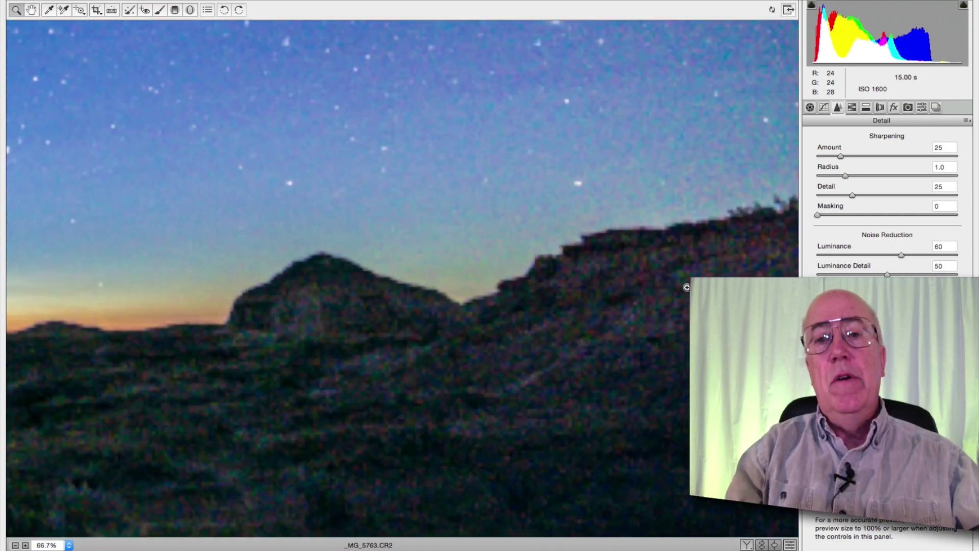
{"action": "left_click", "coordinate": [673, 258]}
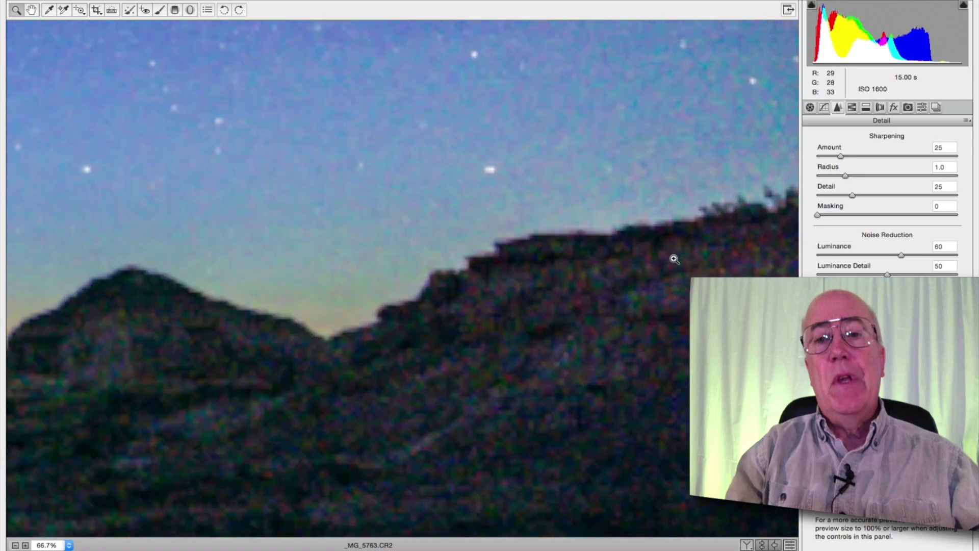
Compare with and without Luminance noise reduction 60, keep it, then fit the photo in view.
{"action": "left_click", "coordinate": [790, 545]}
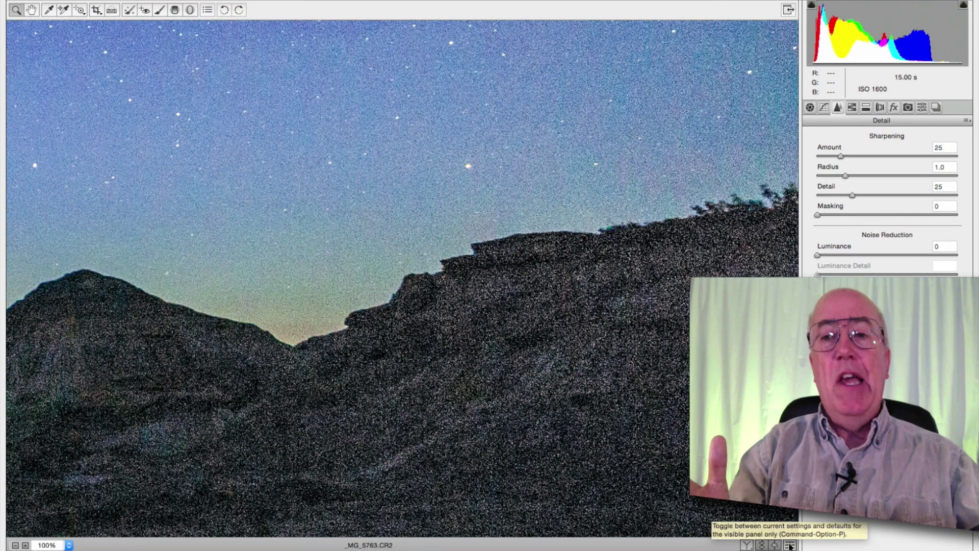
{"action": "left_click", "coordinate": [790, 545]}
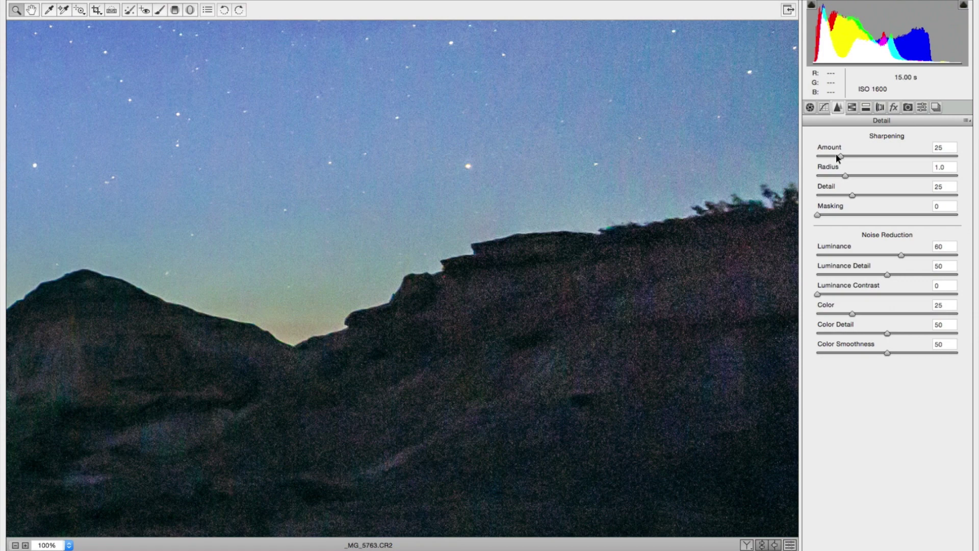
{"action": "double_click", "coordinate": [31, 10]}
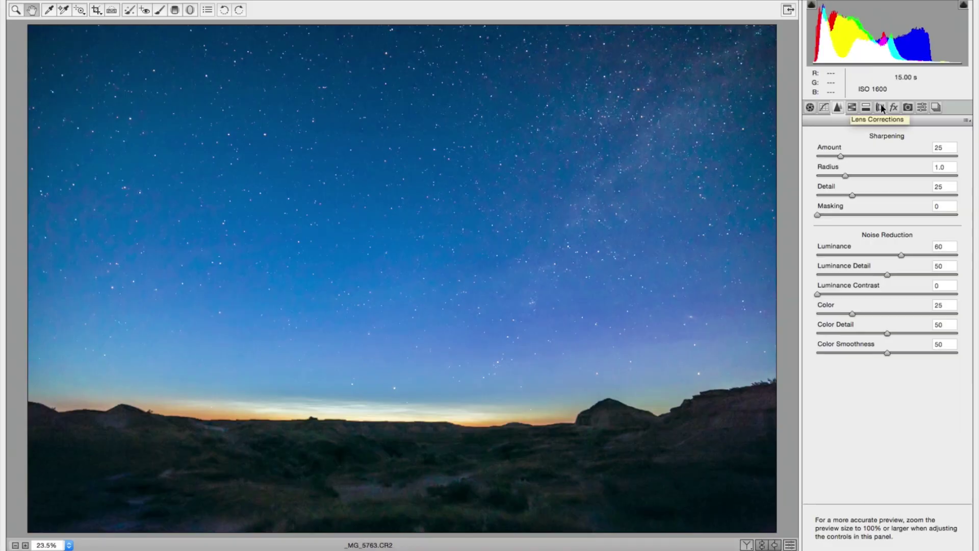
Turn Enable Lens Profile Corrections off and back on in Lens Corrections > Profile.
{"action": "left_click", "coordinate": [881, 108]}
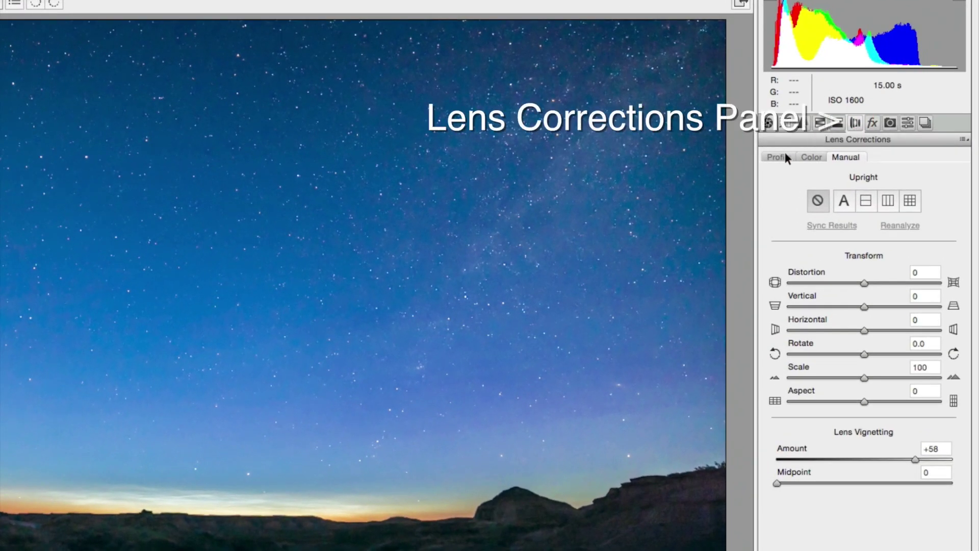
{"action": "left_click", "coordinate": [785, 157]}
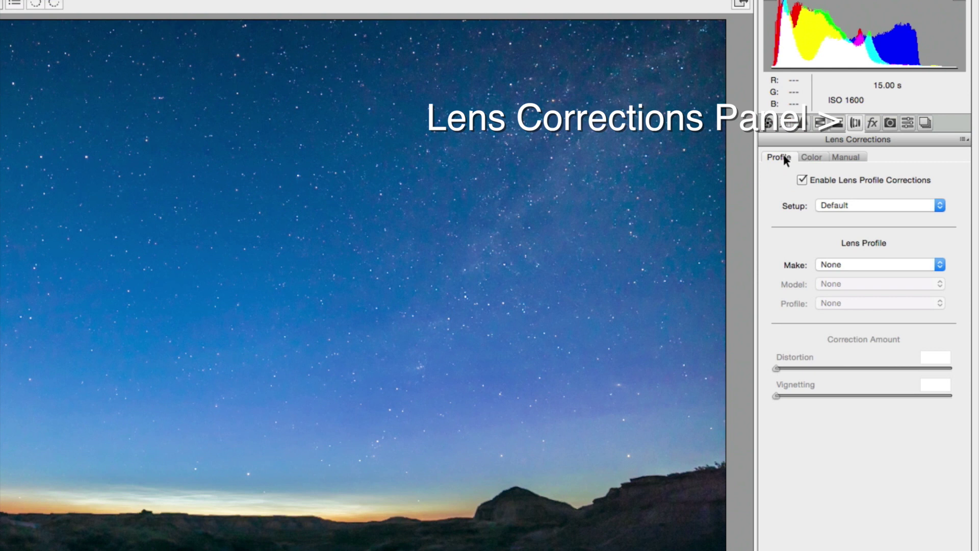
{"action": "left_click", "coordinate": [801, 180]}
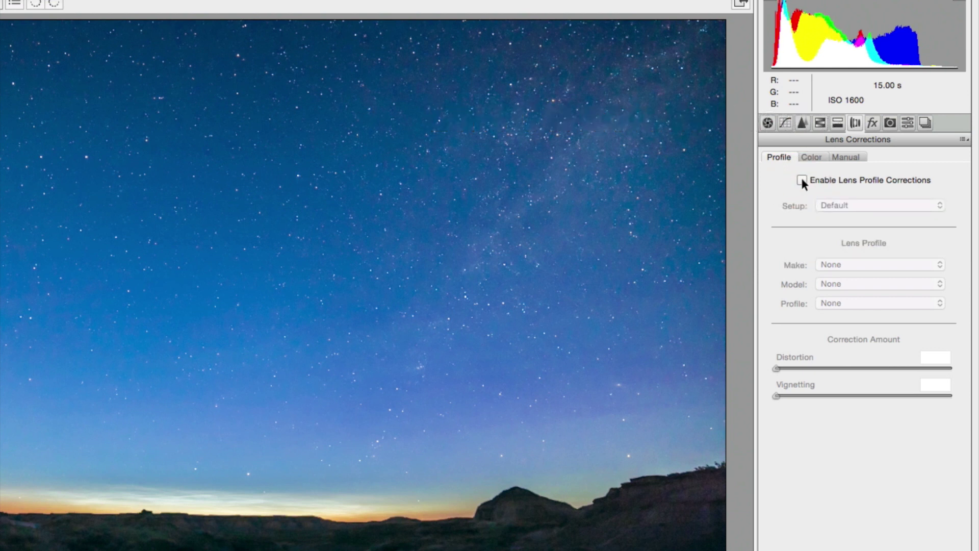
{"action": "left_click", "coordinate": [802, 180]}
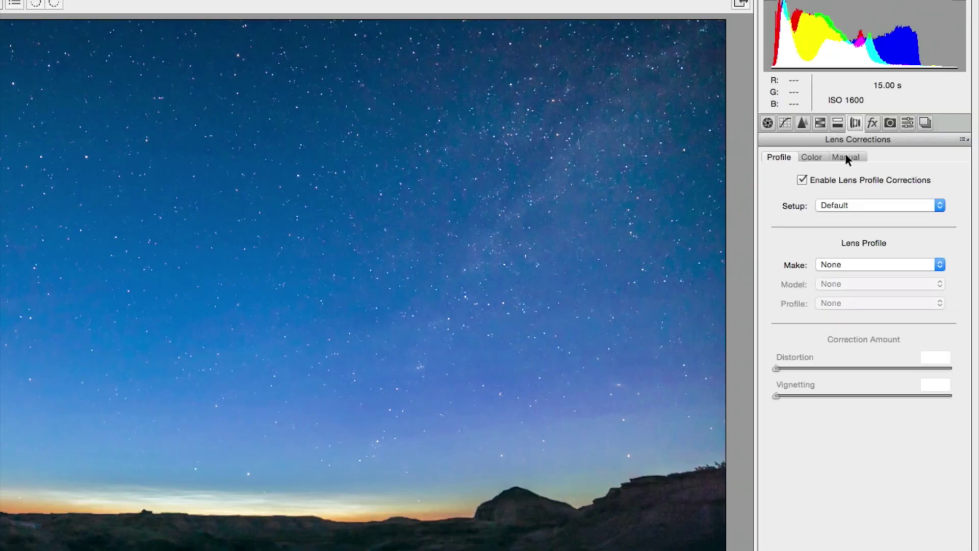
Compare Lens Vignetting +58 against the default 0 in the Manual settings, keeping +58.
{"action": "left_click", "coordinate": [846, 157]}
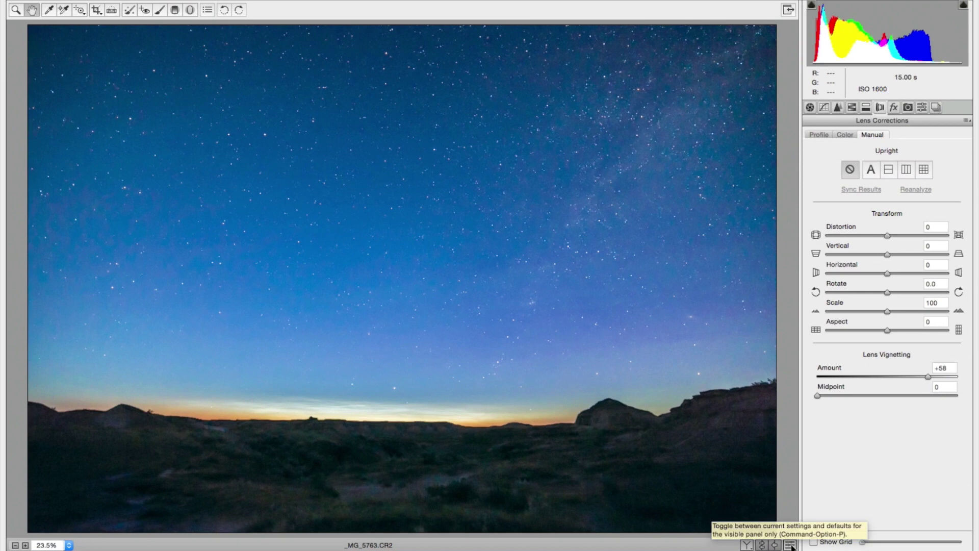
{"action": "left_click", "coordinate": [791, 546]}
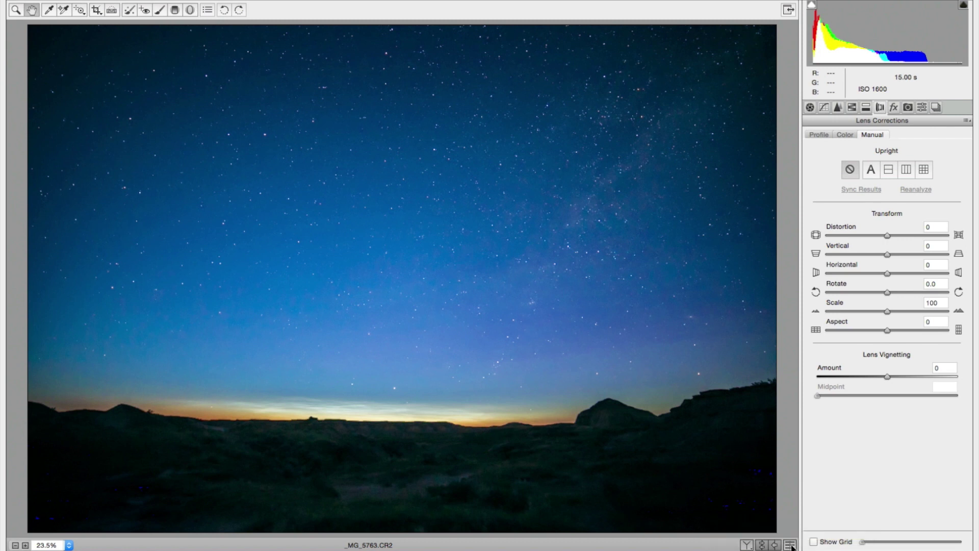
{"action": "left_click", "coordinate": [790, 545]}
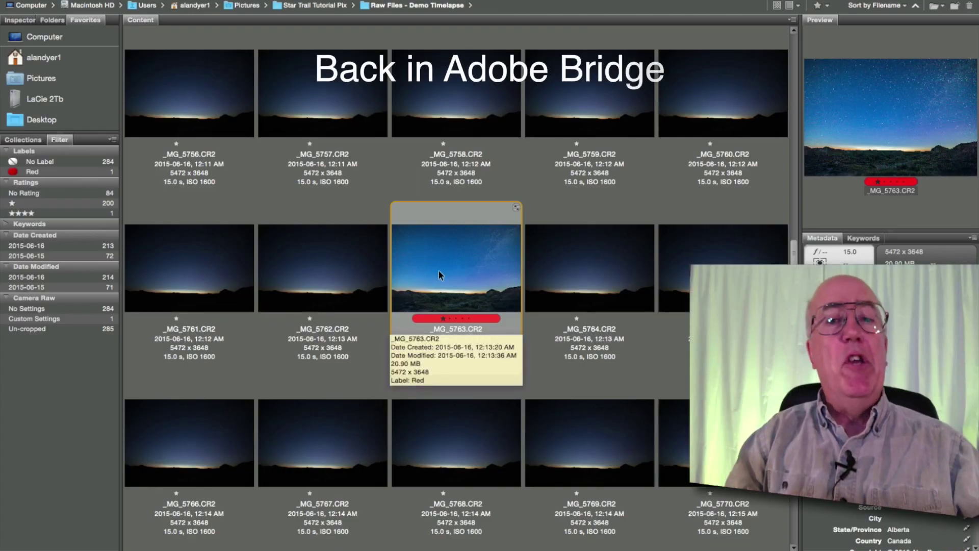
Copy the develop settings from _MG_5763.
{"action": "left_click", "coordinate": [438, 269]}
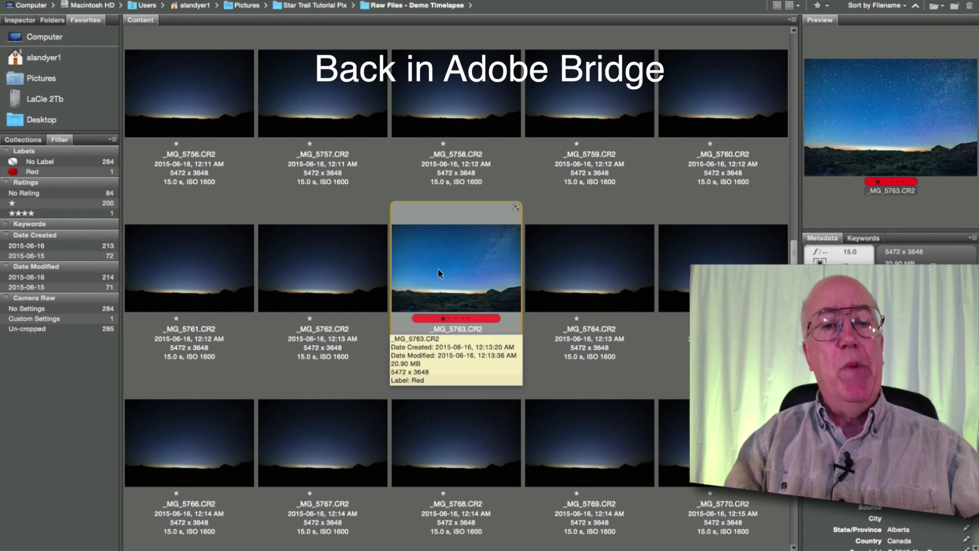
{"action": "right_click", "coordinate": [438, 269]}
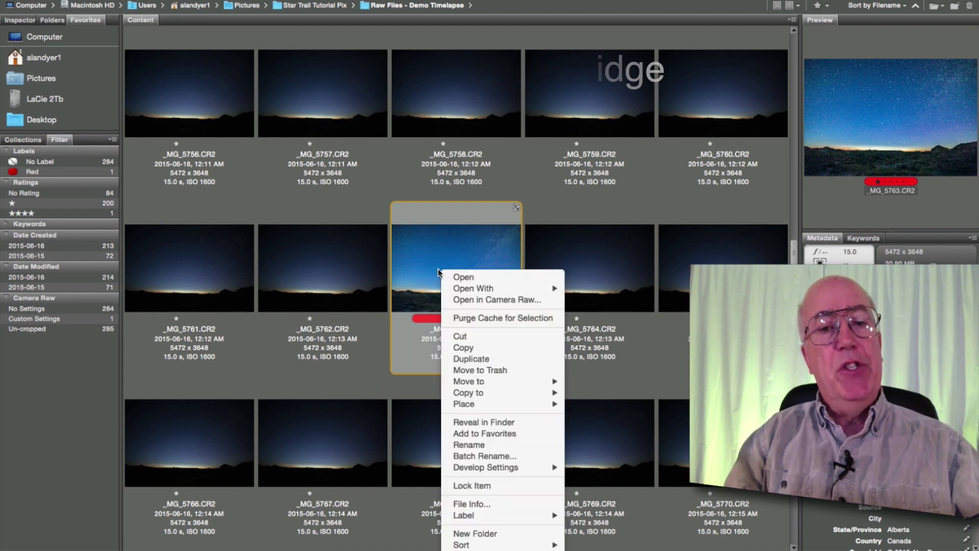
{"action": "mouse_move", "coordinate": [484, 467]}
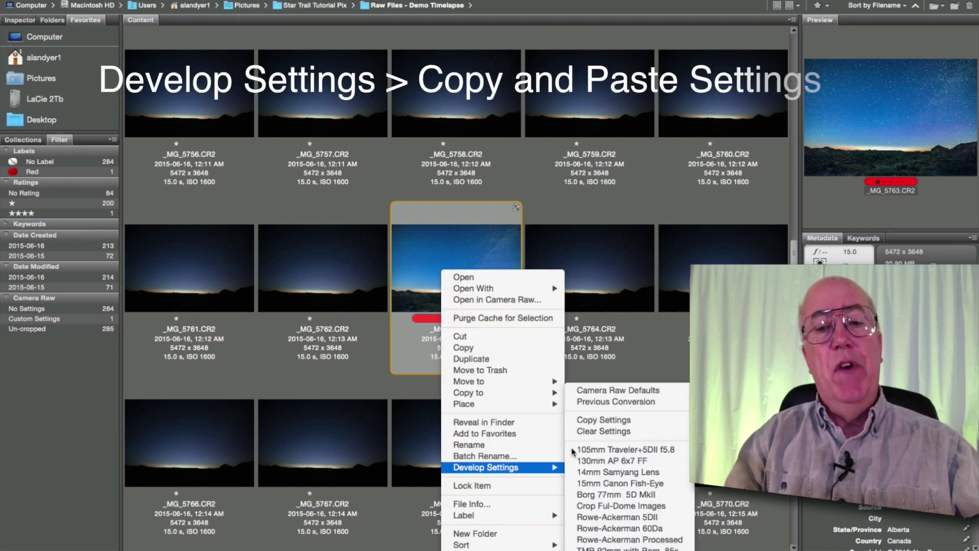
{"action": "left_click", "coordinate": [585, 420]}
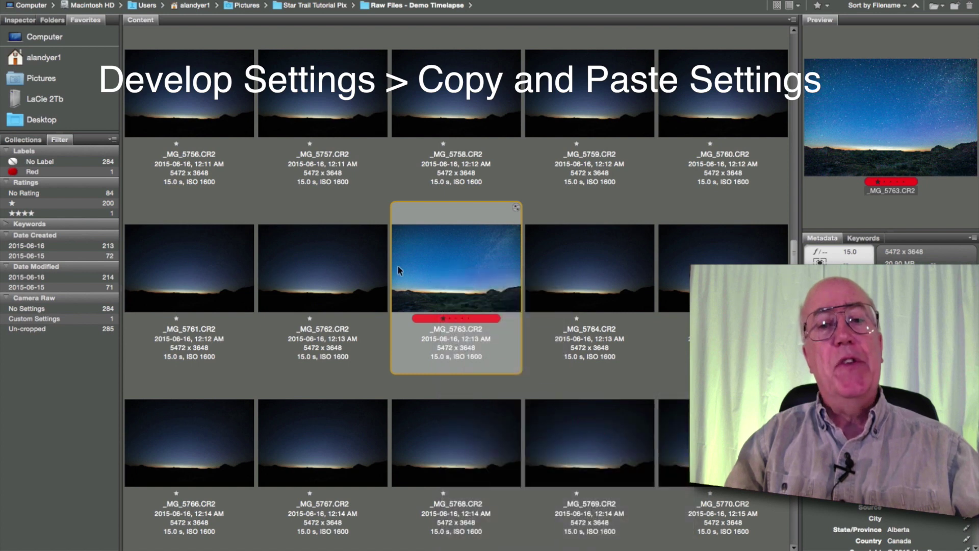
Select all 285 frames and paste the Camera Raw settings onto them.
{"action": "key", "text": "super+a"}
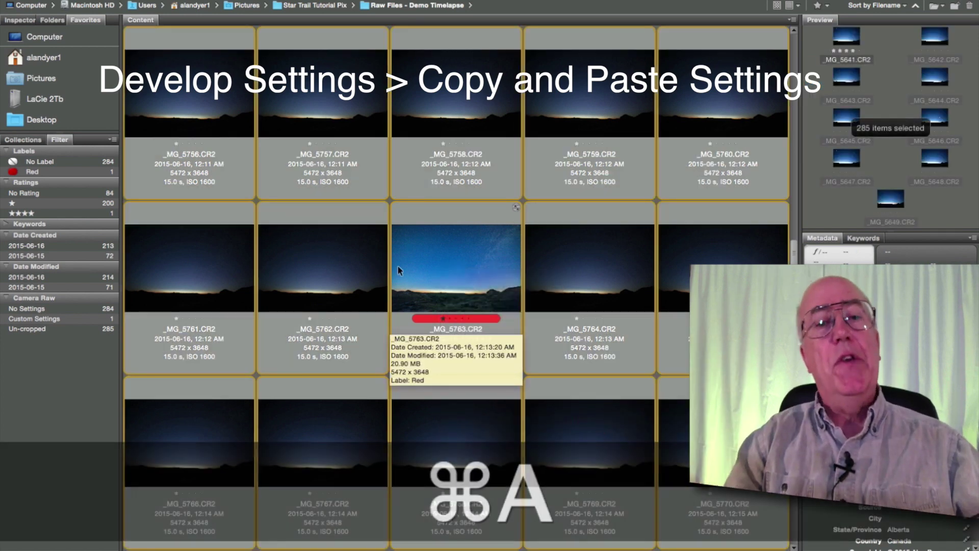
{"action": "right_click", "coordinate": [338, 264]}
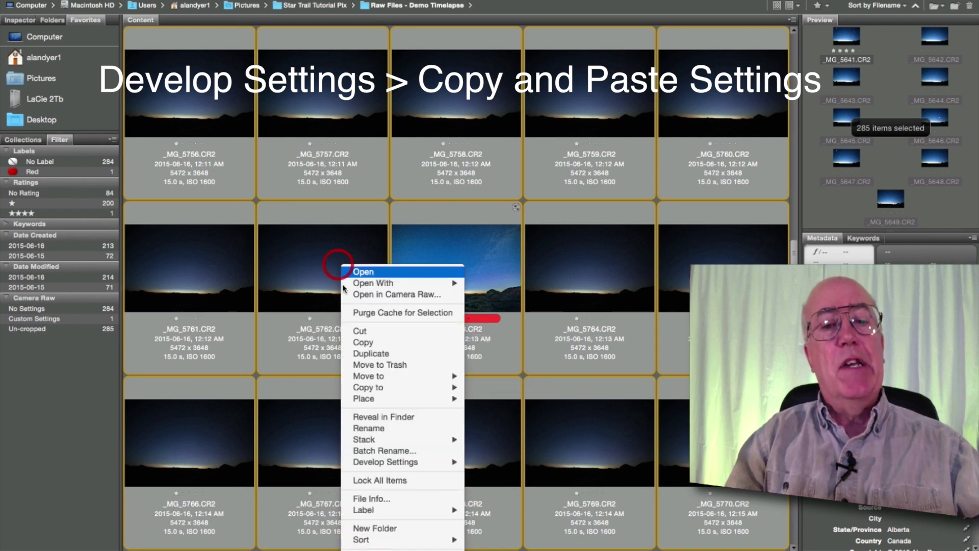
{"action": "mouse_move", "coordinate": [370, 462]}
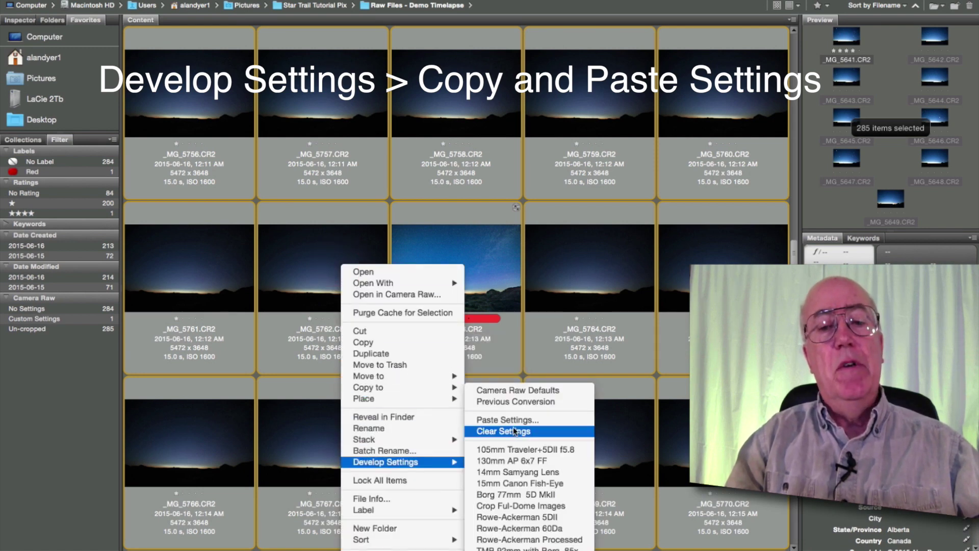
{"action": "left_click", "coordinate": [470, 223]}
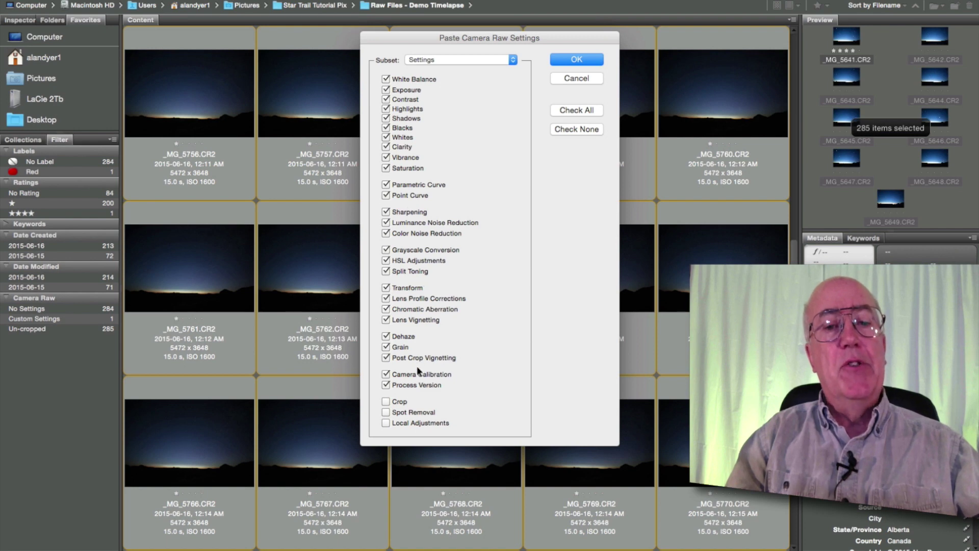
{"action": "left_click", "coordinate": [576, 59]}
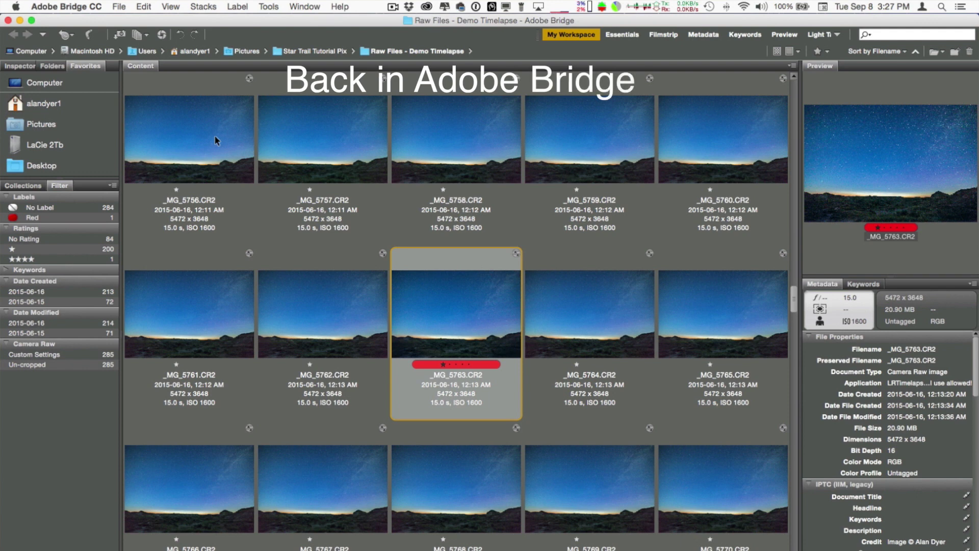
Select frames _MG_5756 through _MG_5770 and load them into Photoshop as layers.
{"action": "left_click", "coordinate": [215, 136]}
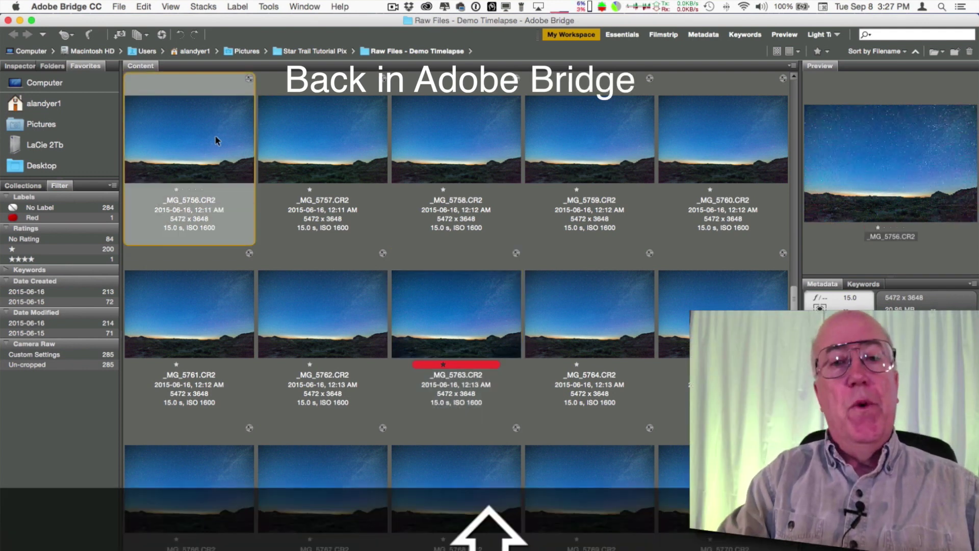
{"action": "key", "text": "super+a"}
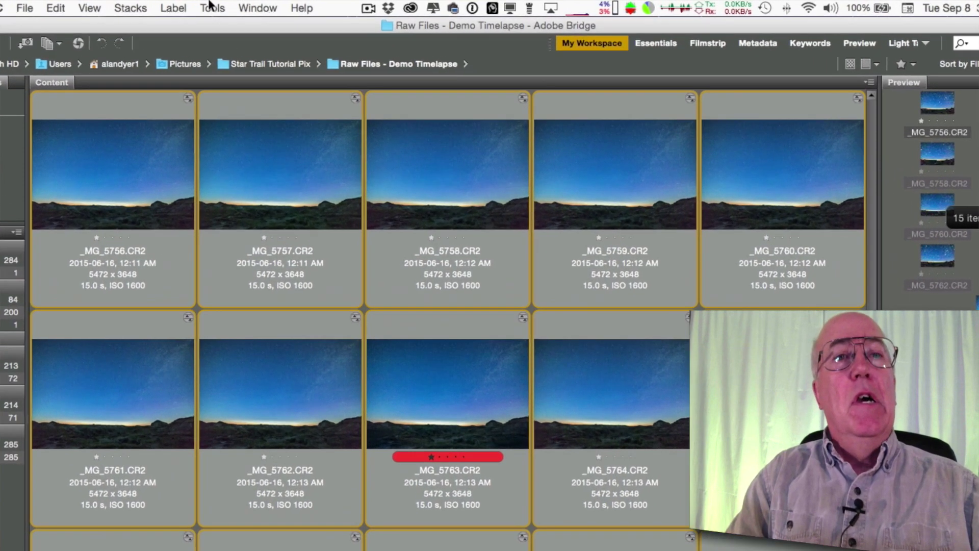
{"action": "left_click", "coordinate": [210, 6]}
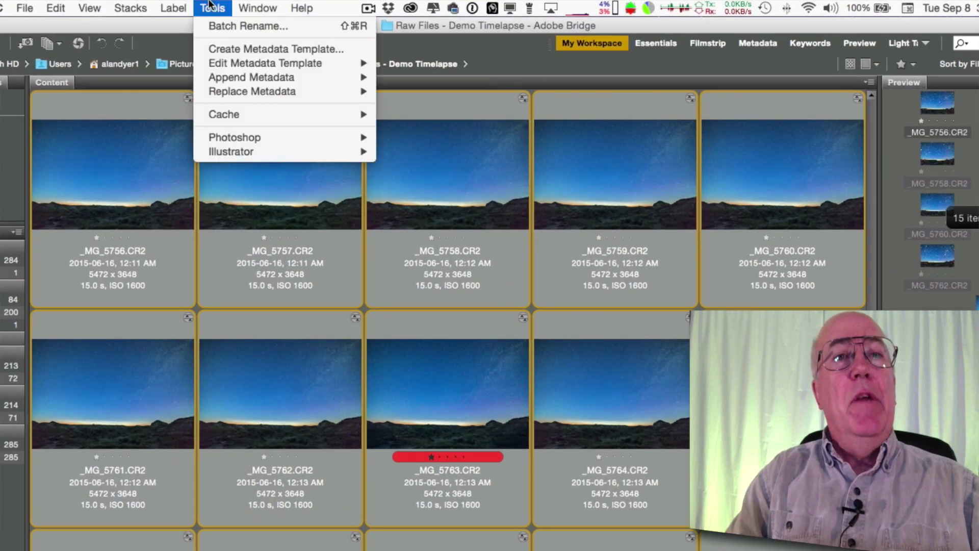
{"action": "mouse_move", "coordinate": [221, 140]}
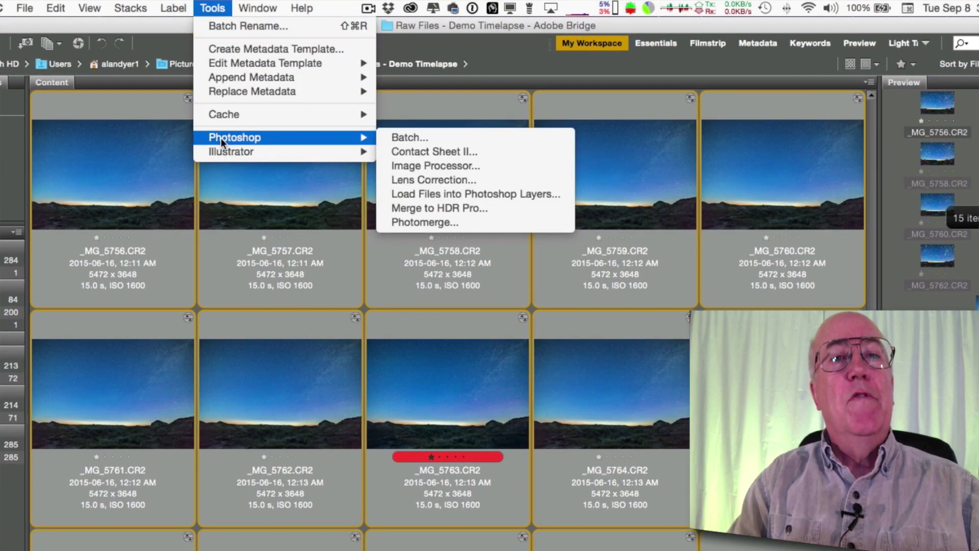
{"action": "left_click", "coordinate": [400, 194]}
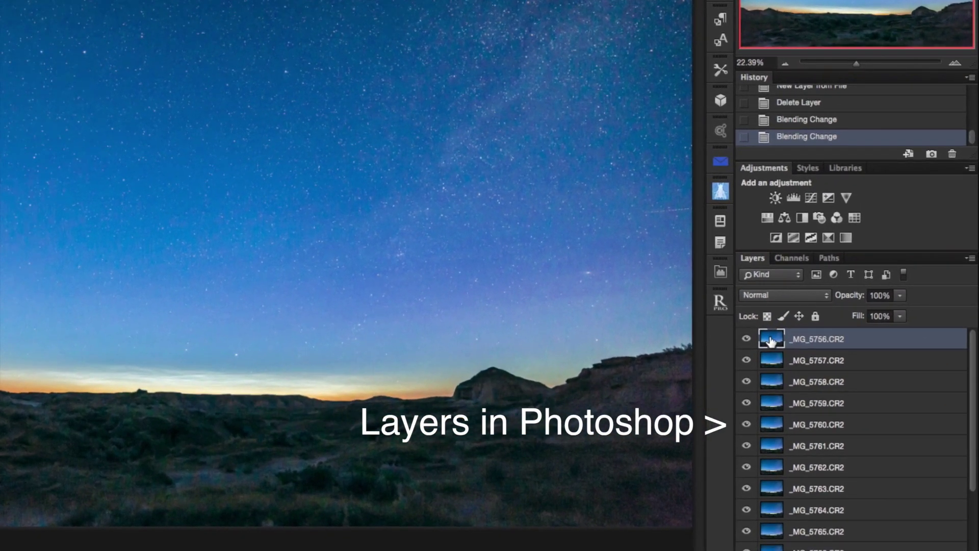
Select every frame layer and set their blend mode to Lighten.
{"action": "scroll", "coordinate": [813, 388], "scroll_direction": "down", "scroll_amount": 3}
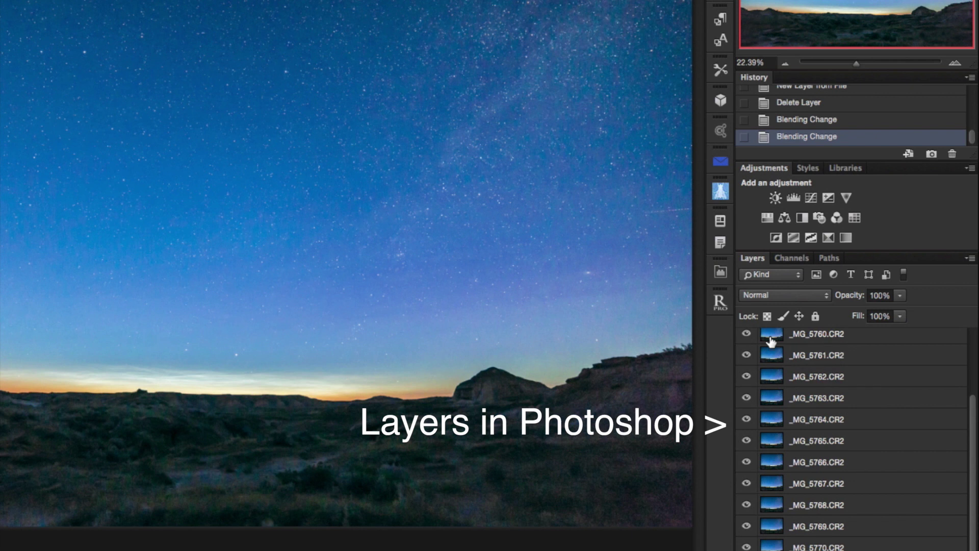
{"action": "left_click", "coordinate": [814, 531], "text": "shift"}
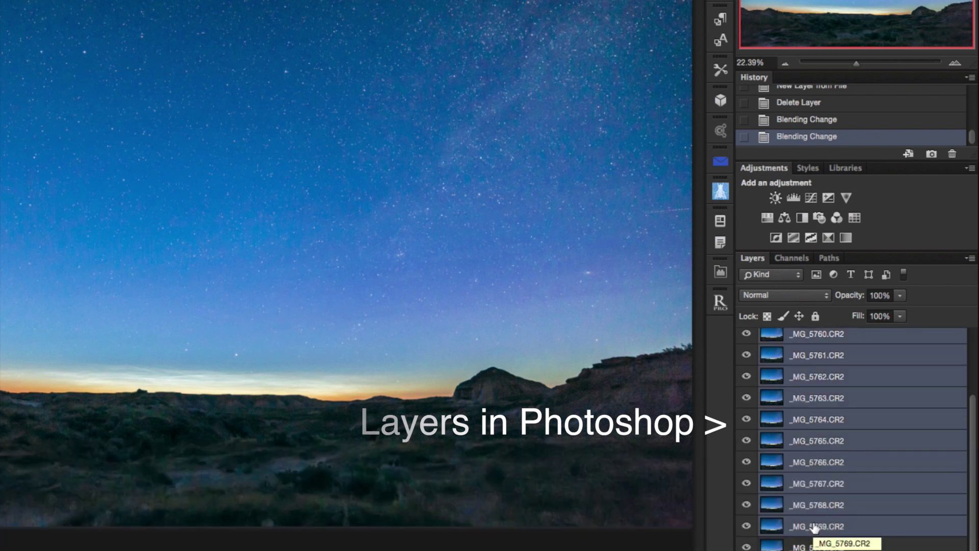
{"action": "scroll", "coordinate": [827, 376], "scroll_direction": "up", "scroll_amount": 2}
{"action": "scroll", "coordinate": [811, 357], "scroll_direction": "up", "scroll_amount": 1}
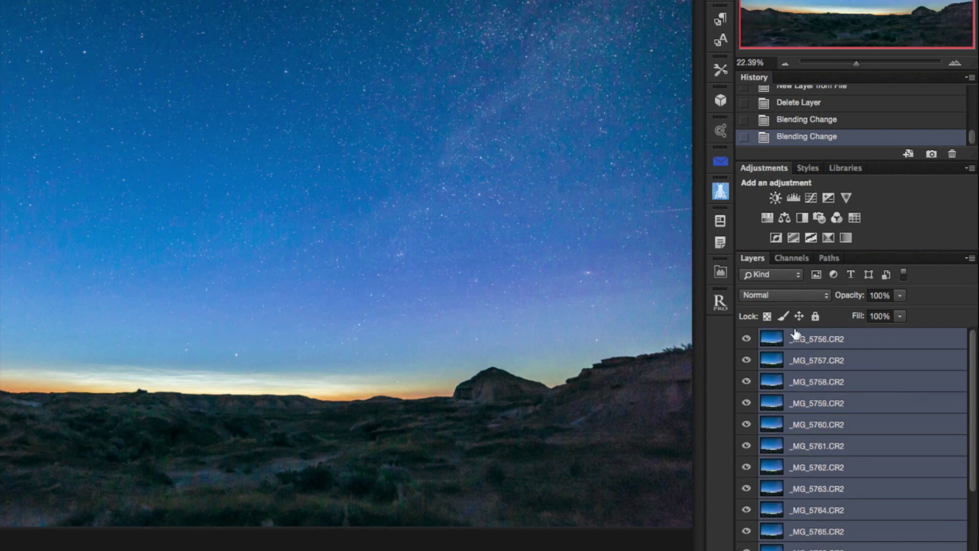
{"action": "left_click", "coordinate": [792, 295]}
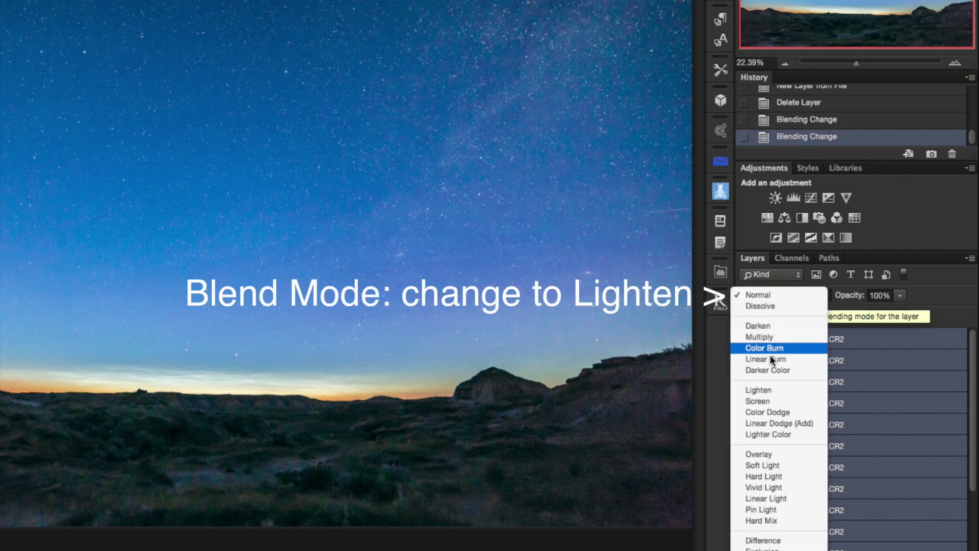
{"action": "left_click", "coordinate": [760, 390]}
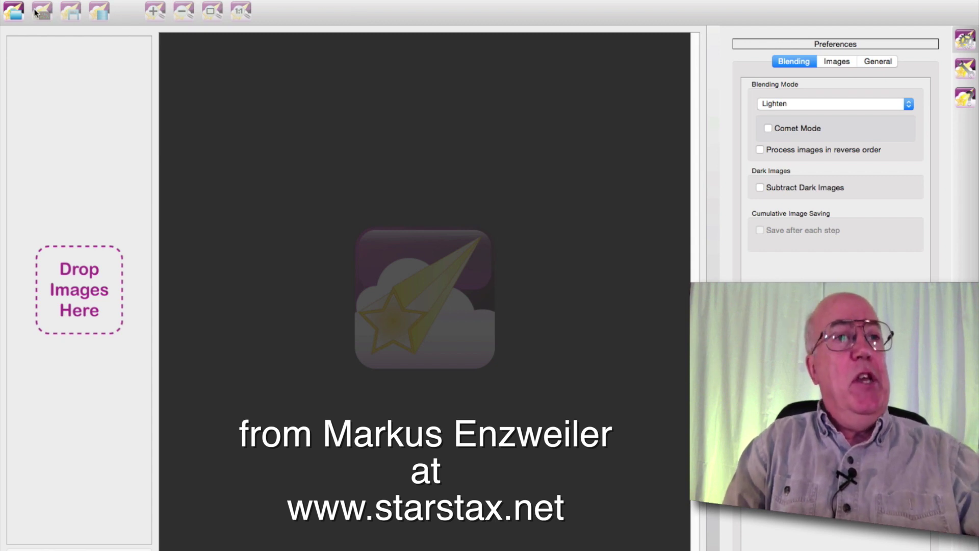
Browse StarStaX's image chooser to the Raw Files - Demo Timelapse folder and try picking CR2 frames.
{"action": "left_click", "coordinate": [14, 11]}
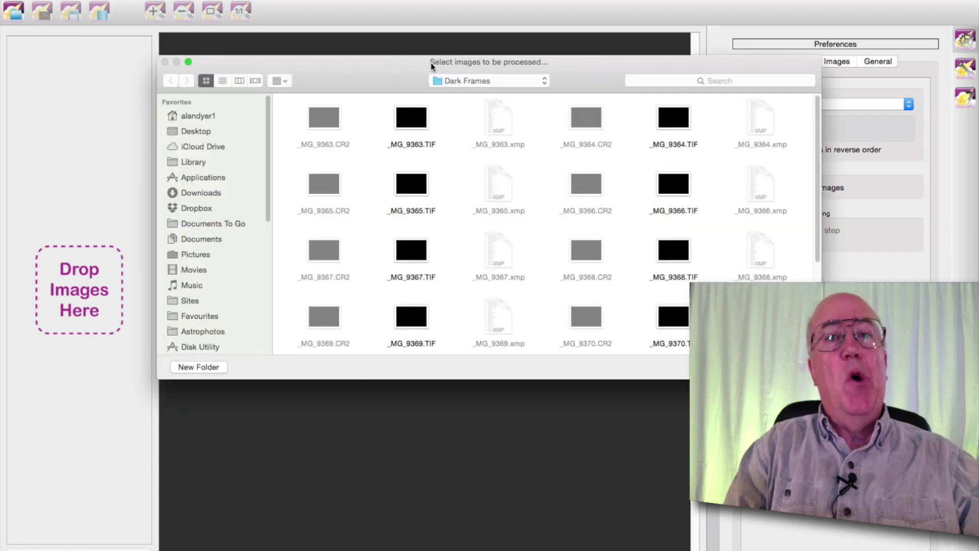
{"action": "left_click", "coordinate": [458, 80]}
{"action": "left_click", "coordinate": [458, 92]}
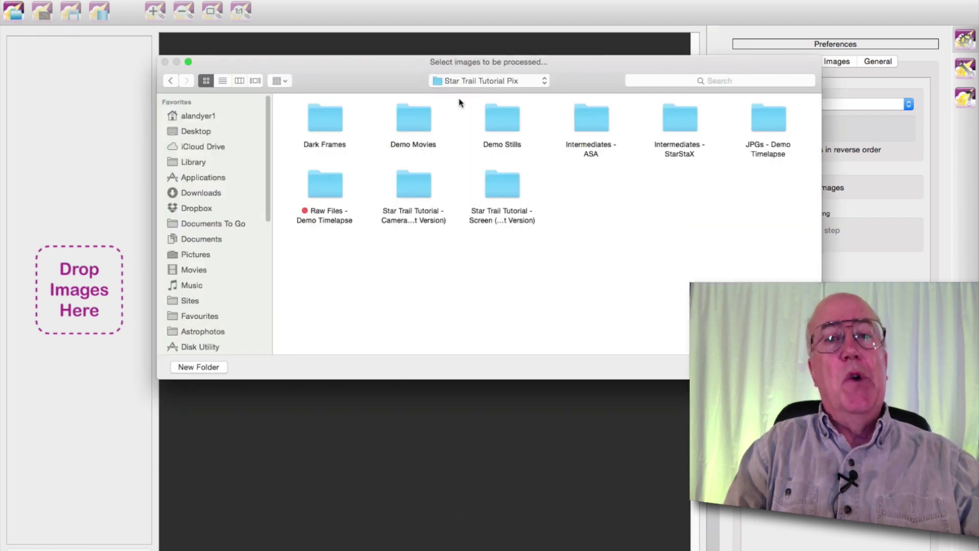
{"action": "double_click", "coordinate": [325, 187]}
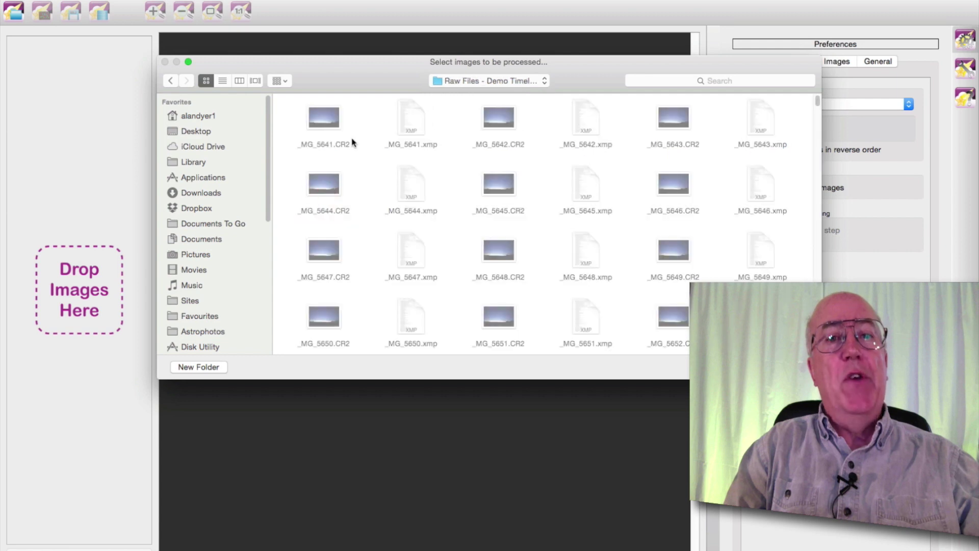
{"action": "left_click", "coordinate": [487, 122]}
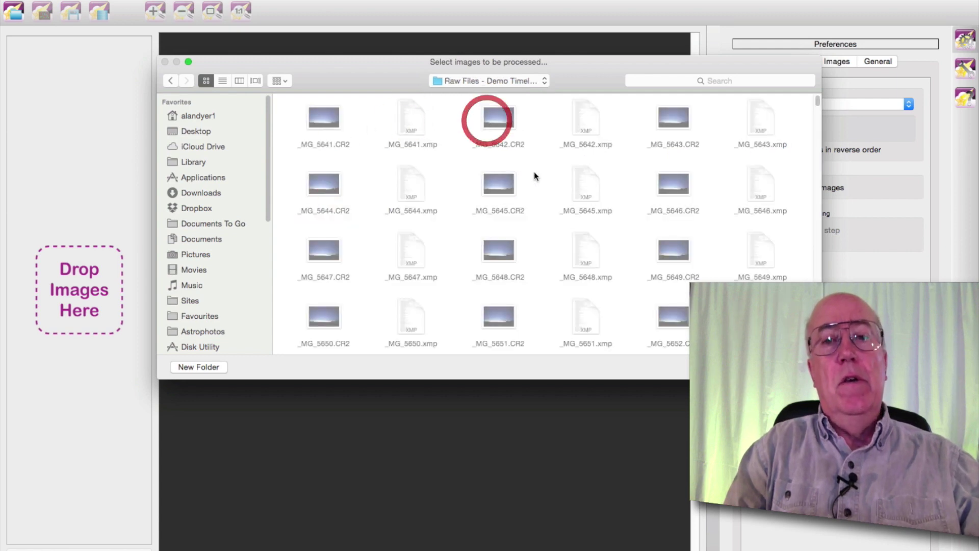
{"action": "left_click", "coordinate": [408, 187]}
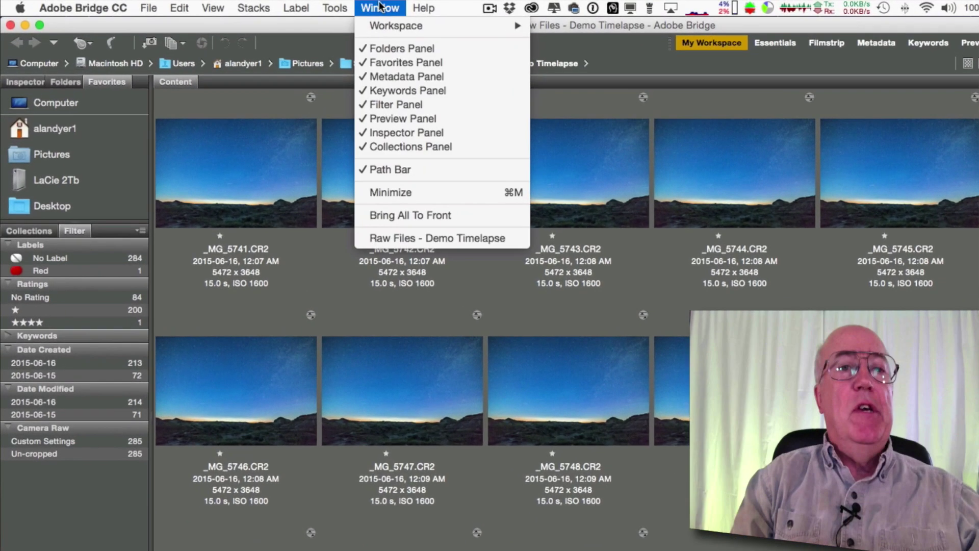
Send the Raw Files - Demo Timelapse frames from Bridge to Photoshop's Image Processor.
{"action": "mouse_move", "coordinate": [350, 6]}
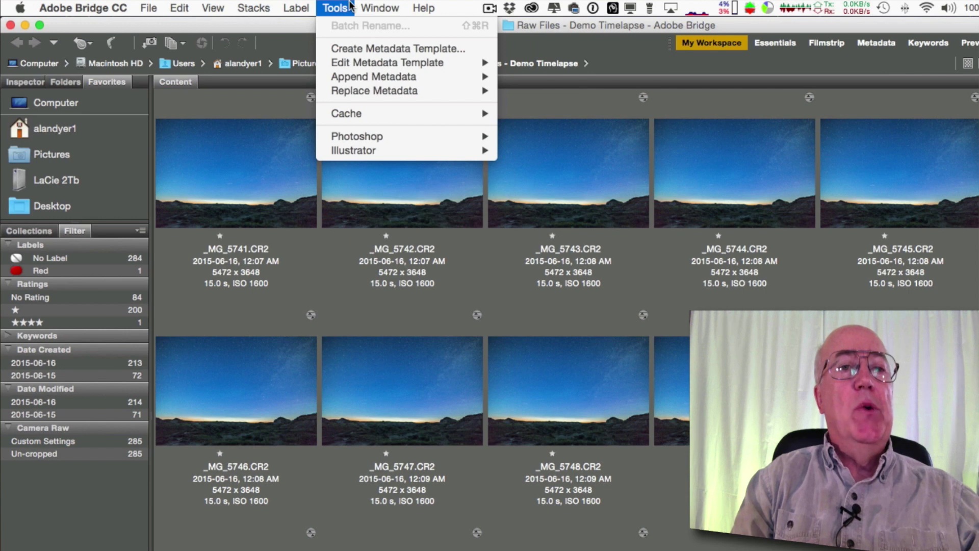
{"action": "mouse_move", "coordinate": [356, 139]}
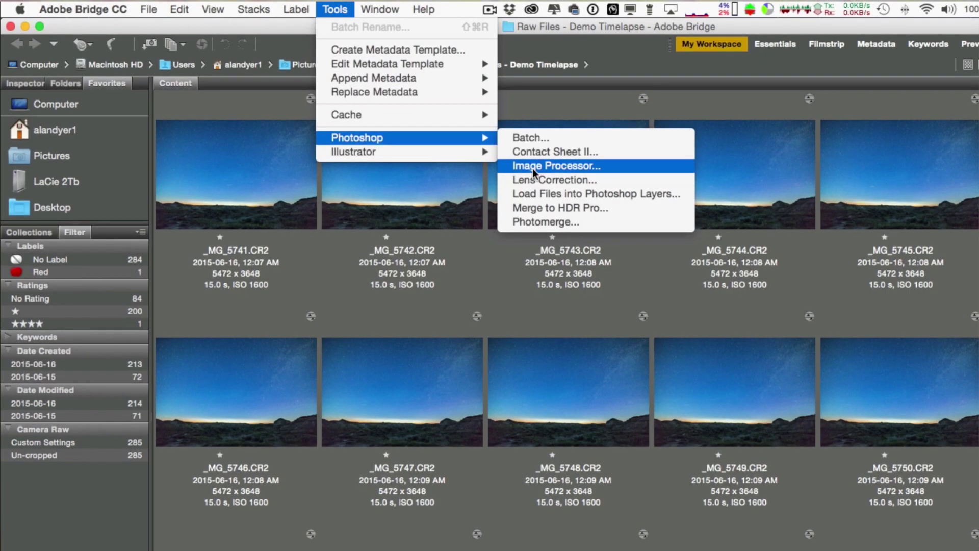
{"action": "left_click", "coordinate": [533, 168]}
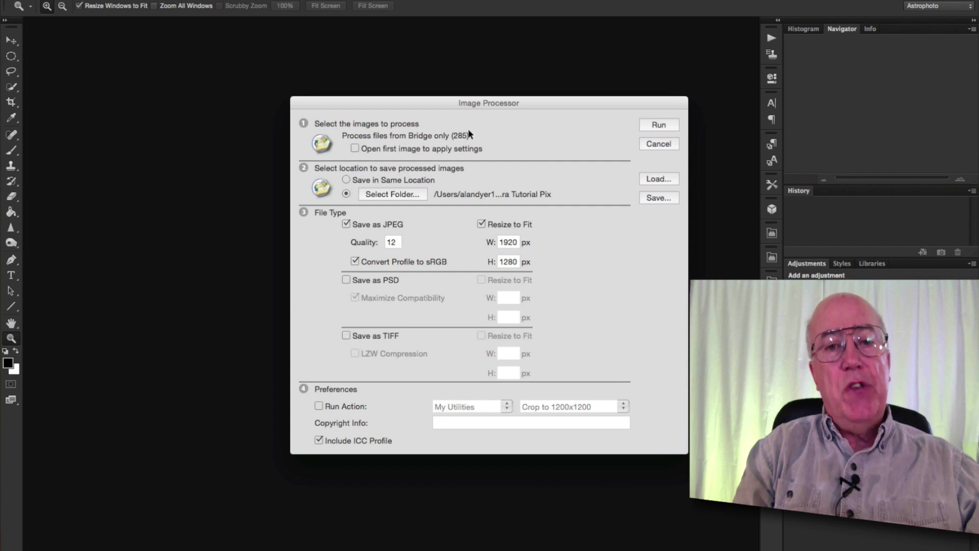
Set the JPGs folder inside Star Trail Tutorial Pix as the save destination.
{"action": "left_click", "coordinate": [409, 195]}
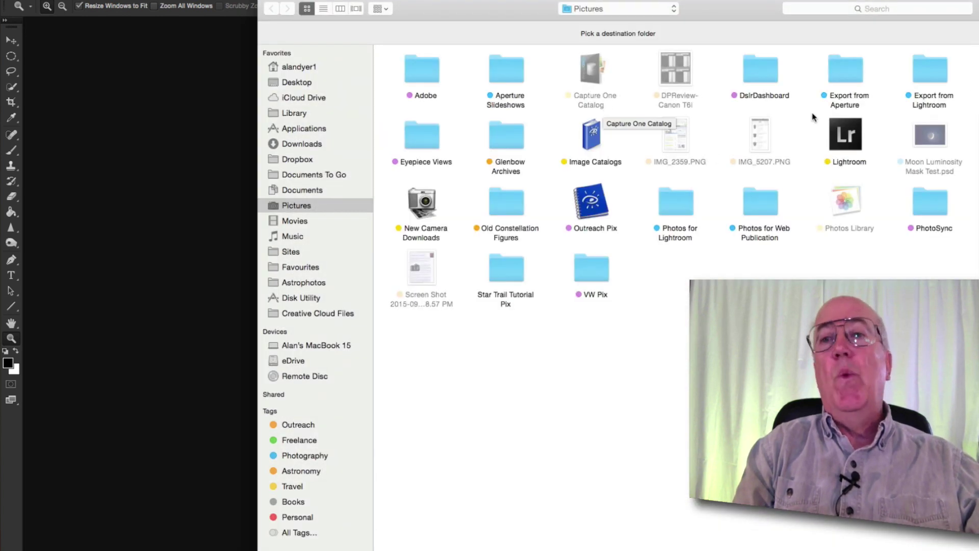
{"action": "double_click", "coordinate": [503, 270]}
{"action": "double_click", "coordinate": [834, 78]}
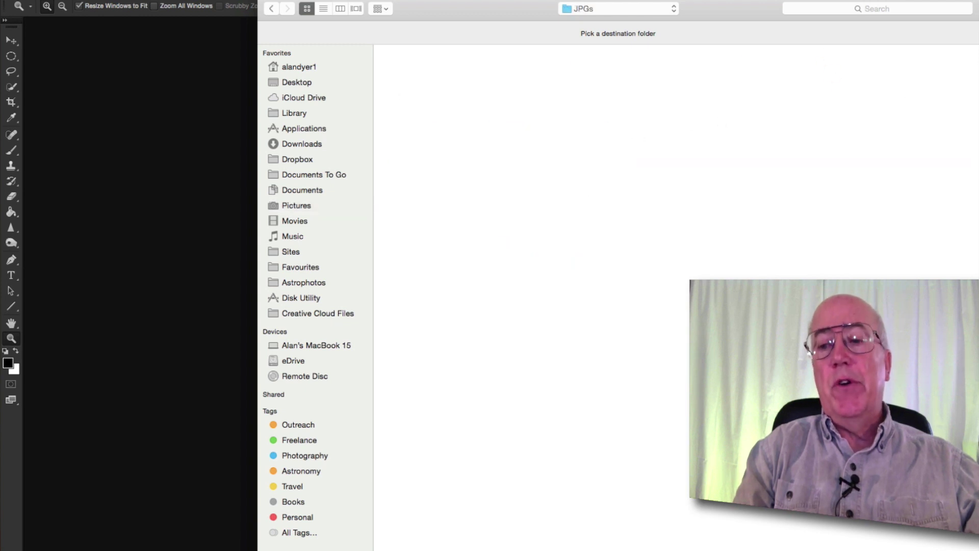
{"action": "key", "text": "Return"}
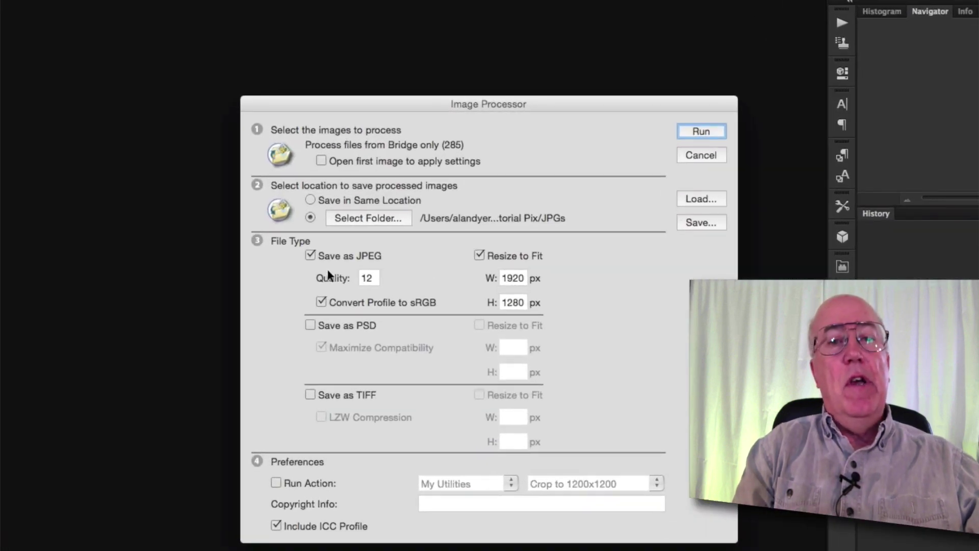
Keep quality-12 JPEG output, turn off sRGB conversion and Resize to Fit, and run processing.
{"action": "left_click", "coordinate": [309, 256]}
{"action": "left_click", "coordinate": [309, 256]}
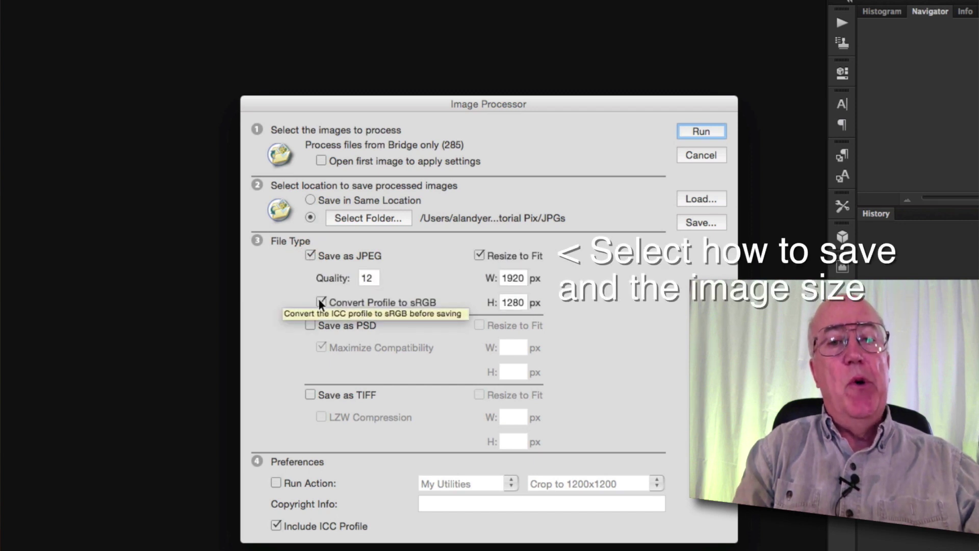
{"action": "left_click", "coordinate": [319, 301]}
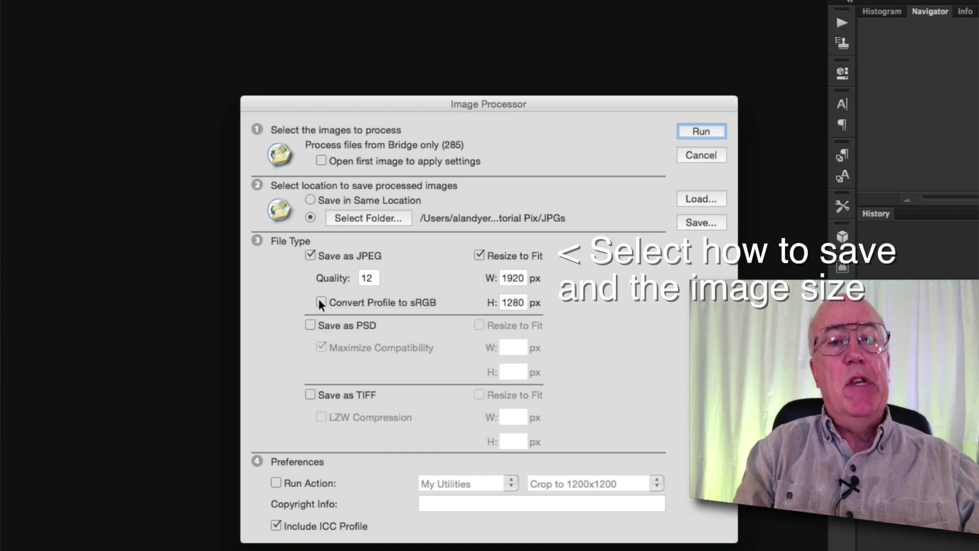
{"action": "left_click", "coordinate": [479, 255]}
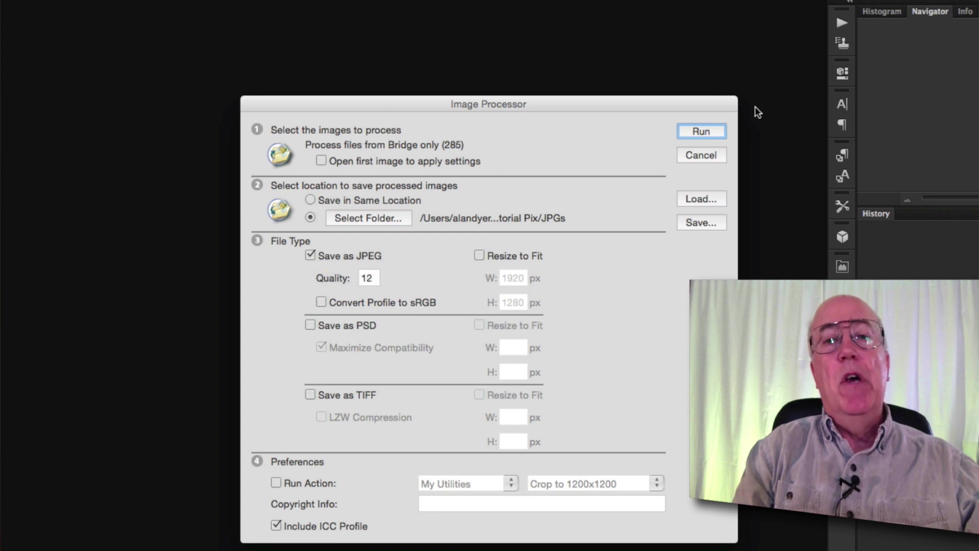
{"action": "left_click", "coordinate": [702, 129]}
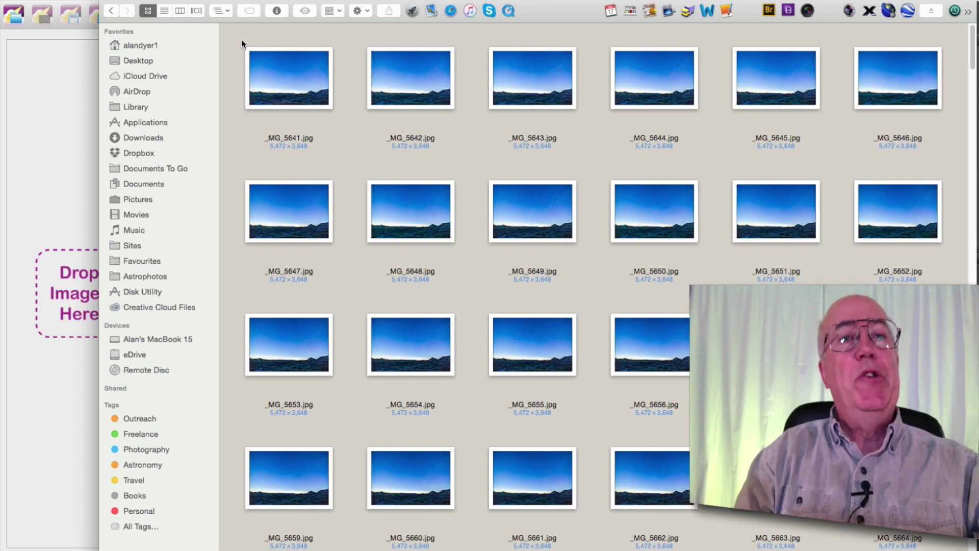
Select all _MG_ JPEG frames in Finder and drop them into StarStaX as input images.
{"action": "left_click", "coordinate": [71, 70]}
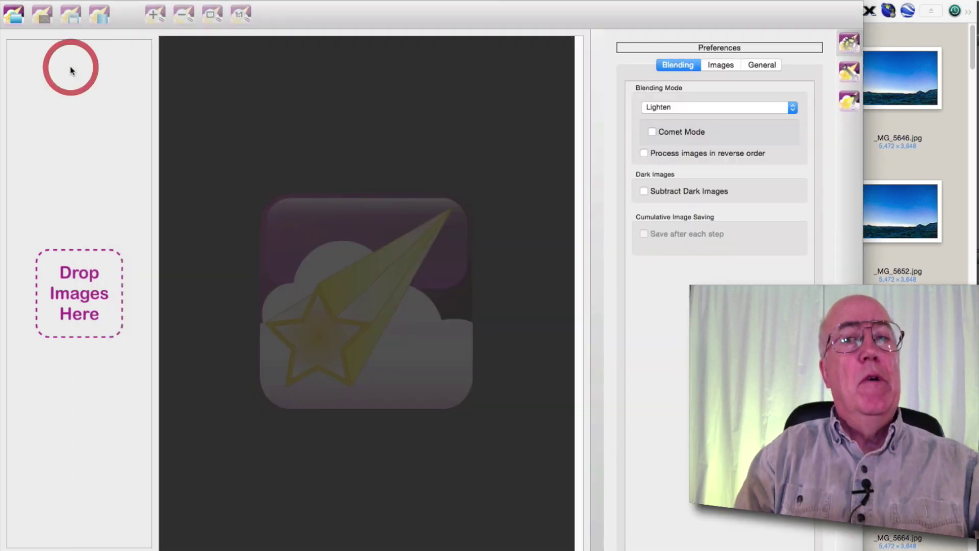
{"action": "left_click", "coordinate": [925, 152]}
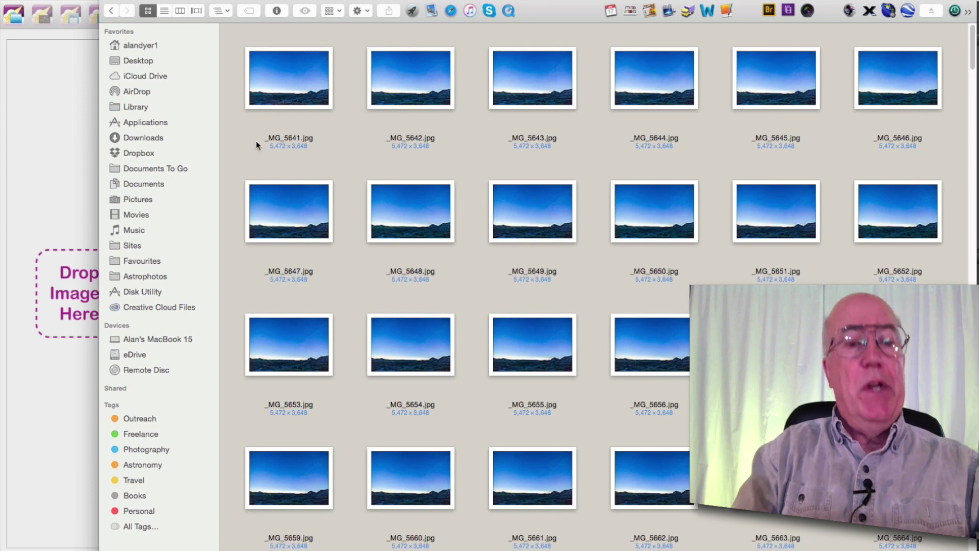
{"action": "key", "text": "super+a"}
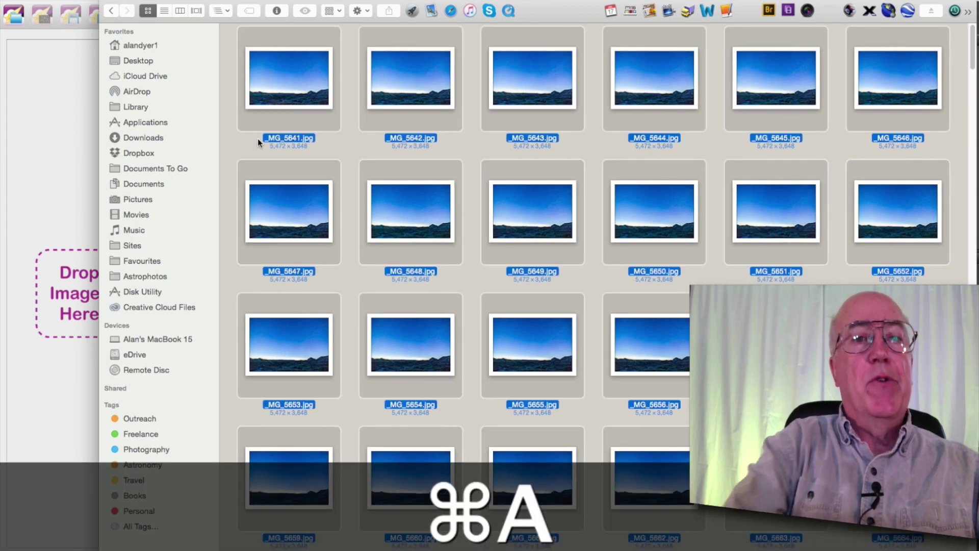
{"action": "left_click_drag", "start_coordinate": [292, 99], "coordinate": [57, 157]}
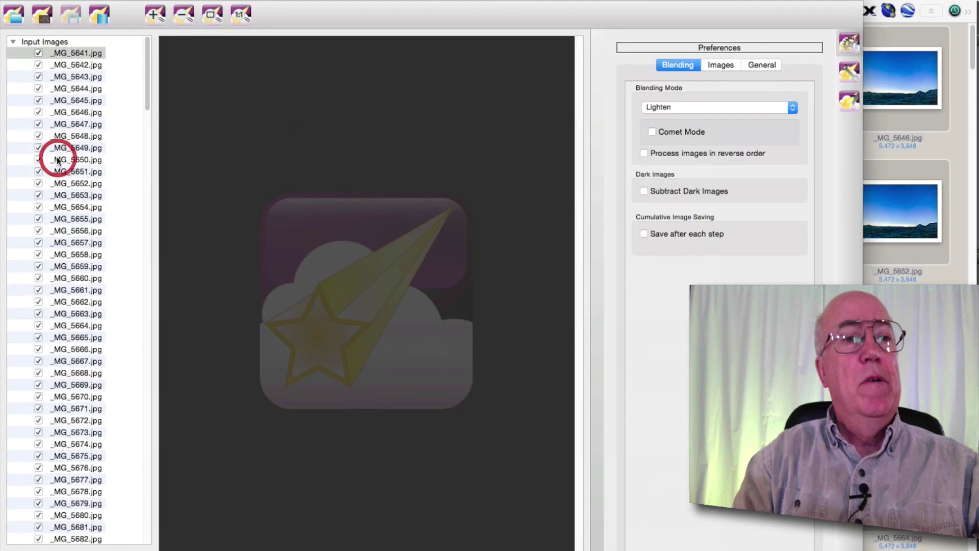
{"action": "scroll", "coordinate": [112, 119], "scroll_direction": "down", "scroll_amount": 20}
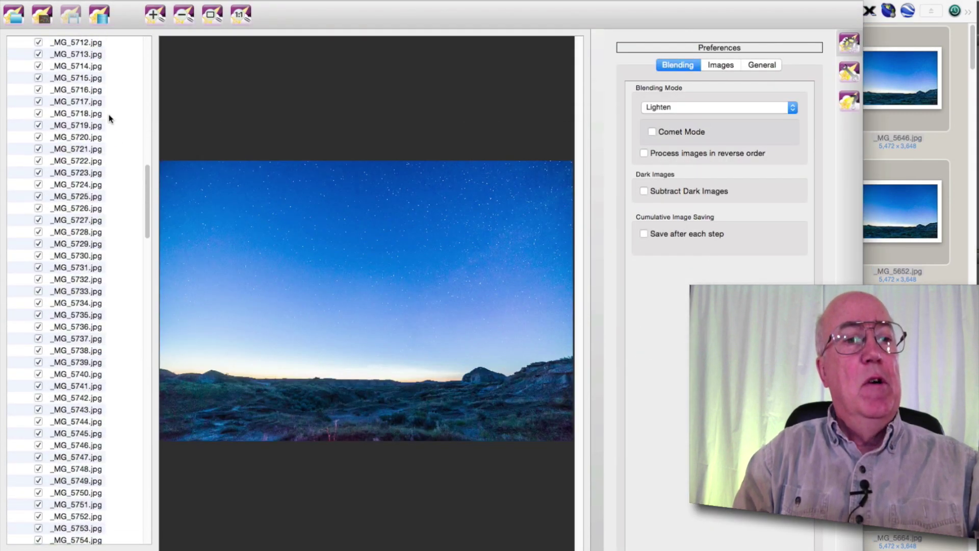
{"action": "scroll", "coordinate": [110, 118], "scroll_direction": "up", "scroll_amount": 20}
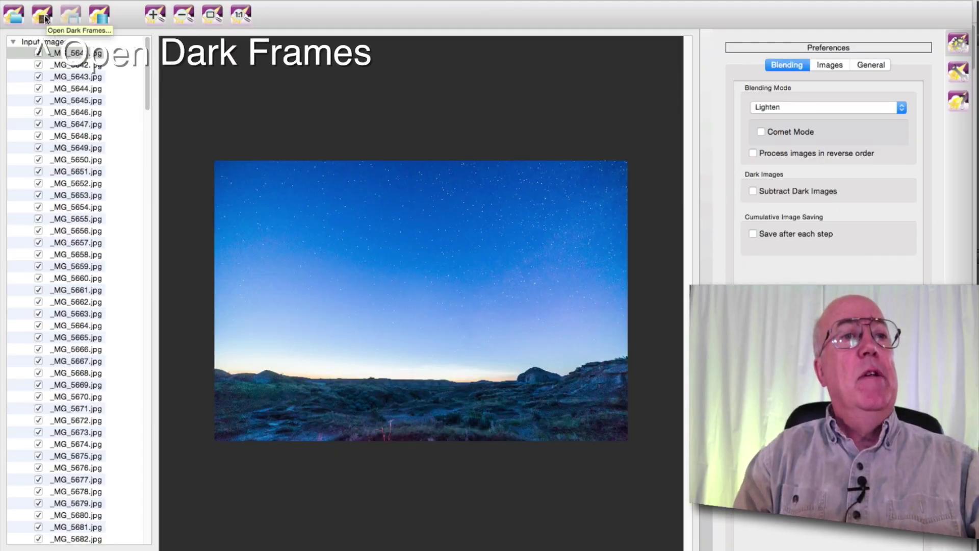
Add the twelve dark frames _MG_9363.TIF to _MG_9374.TIF from the Dark Frames folder.
{"action": "left_click", "coordinate": [45, 19]}
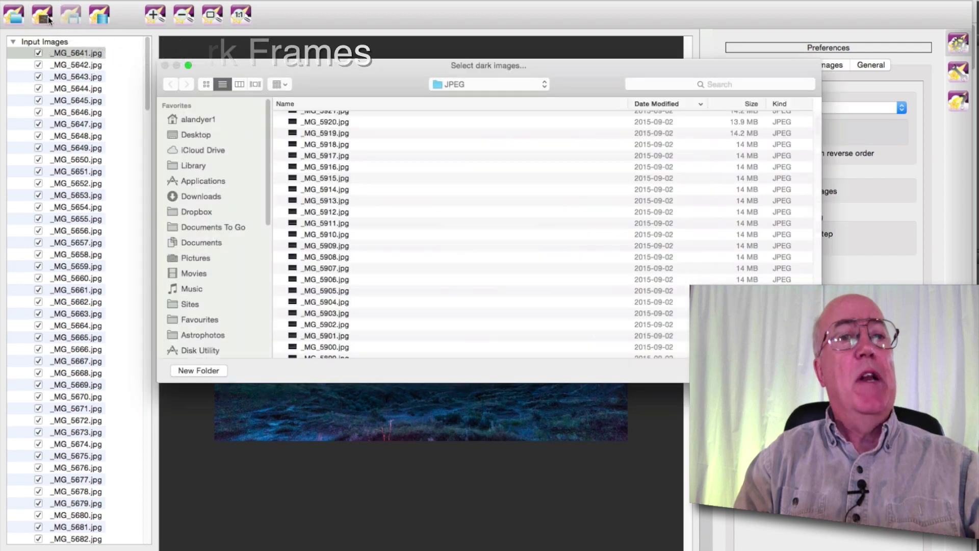
{"action": "left_click", "coordinate": [489, 85]}
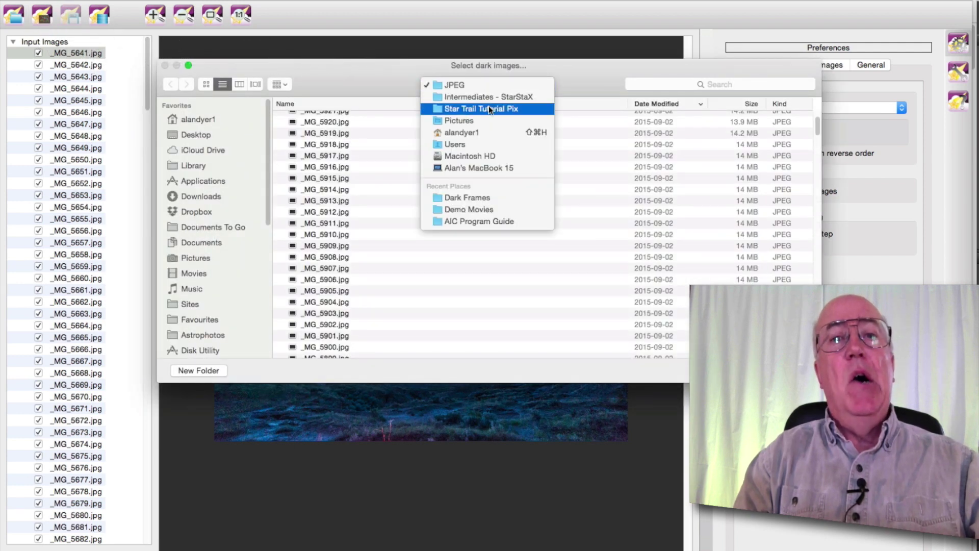
{"action": "left_click", "coordinate": [487, 106]}
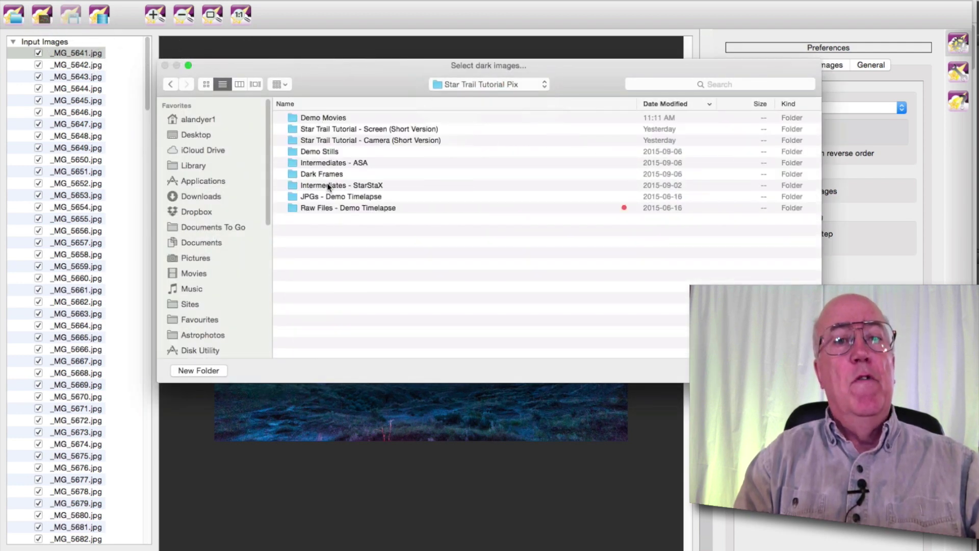
{"action": "double_click", "coordinate": [328, 174]}
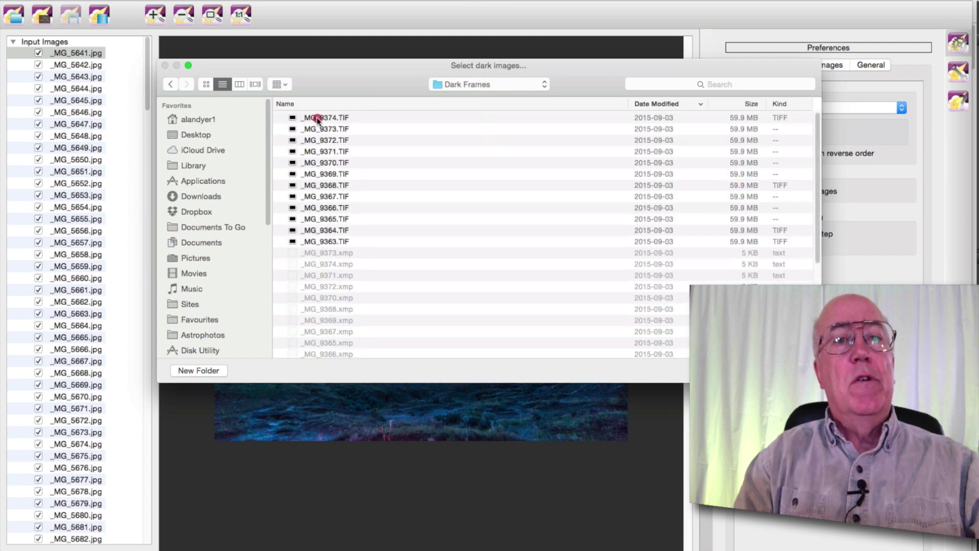
{"action": "left_click", "coordinate": [317, 118]}
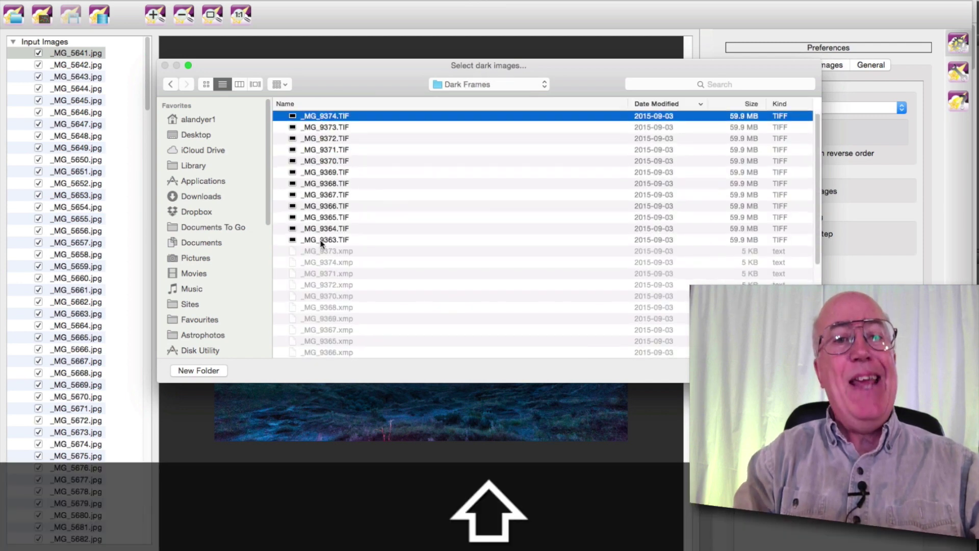
{"action": "left_click", "coordinate": [320, 242], "text": "shift"}
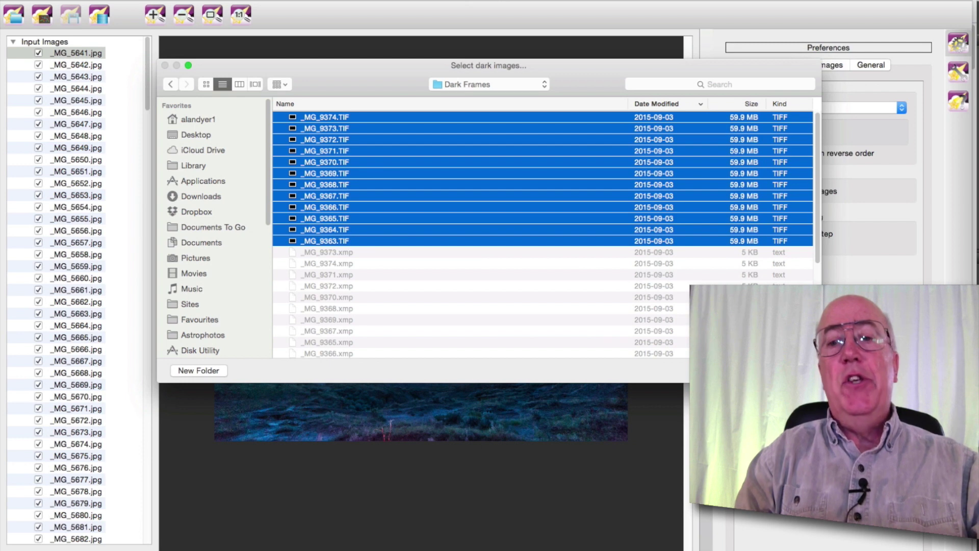
{"action": "key", "text": "Return"}
{"action": "scroll", "coordinate": [85, 257], "scroll_direction": "down", "scroll_amount": 20}
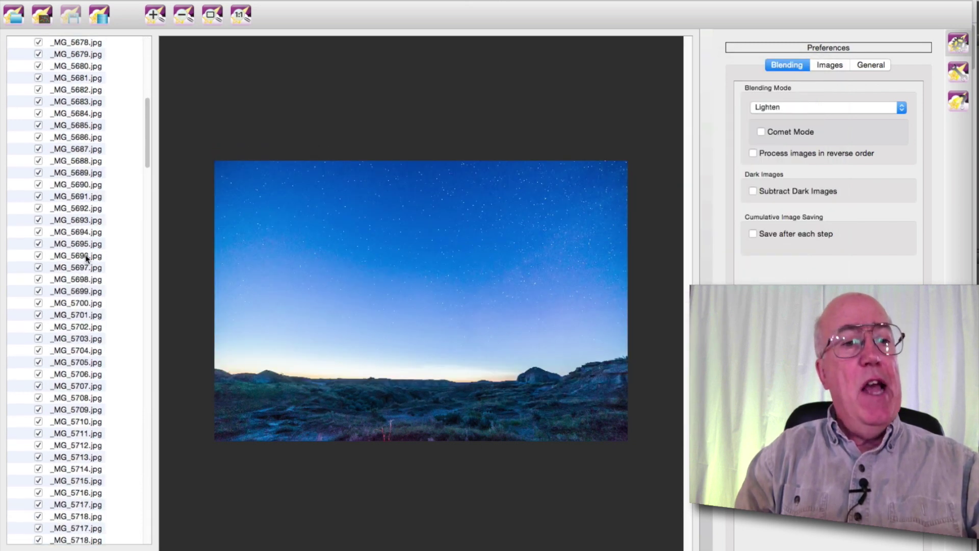
{"action": "scroll", "coordinate": [85, 255], "scroll_direction": "down", "scroll_amount": 5}
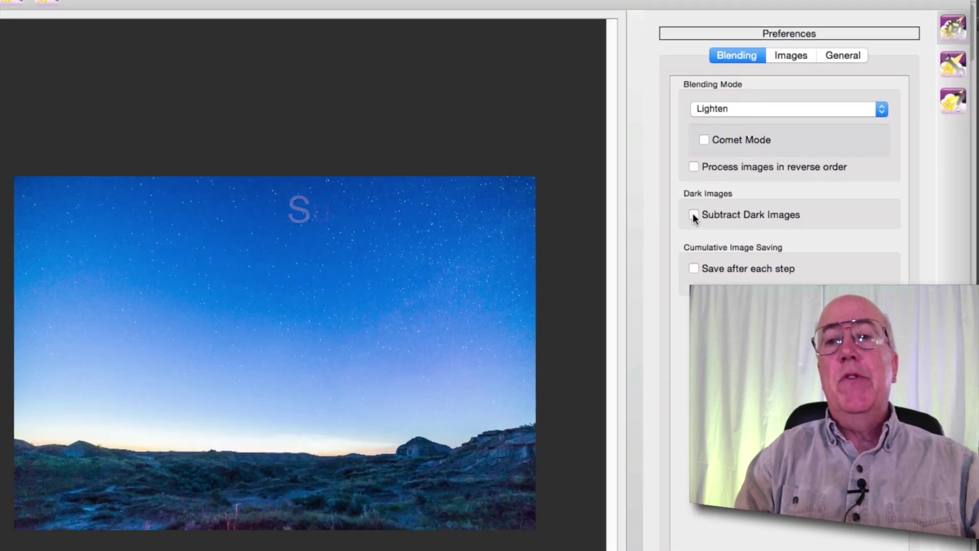
Enable dark-frame subtraction, keep Lighten blending, and turn on Comet Mode at the longest trails.
{"action": "left_click", "coordinate": [693, 215]}
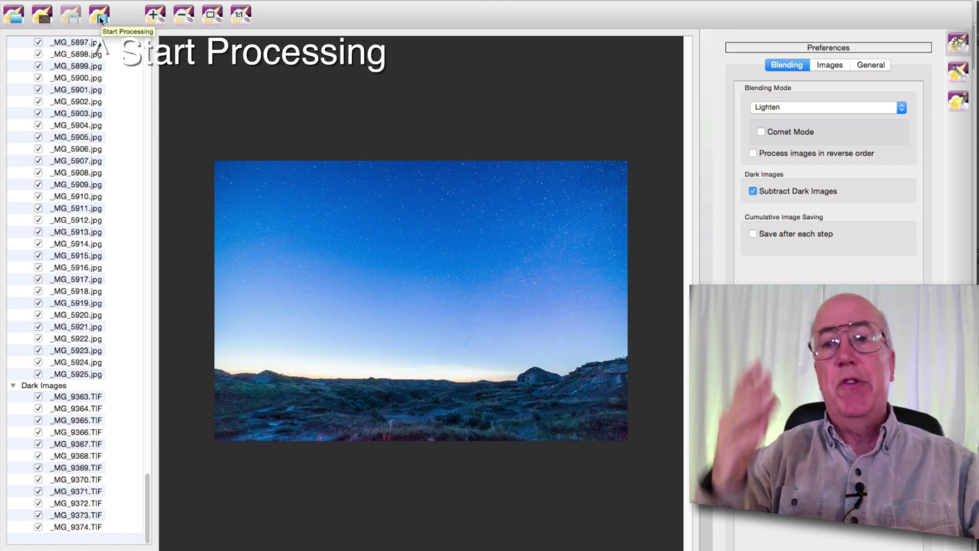
{"action": "left_click", "coordinate": [772, 109]}
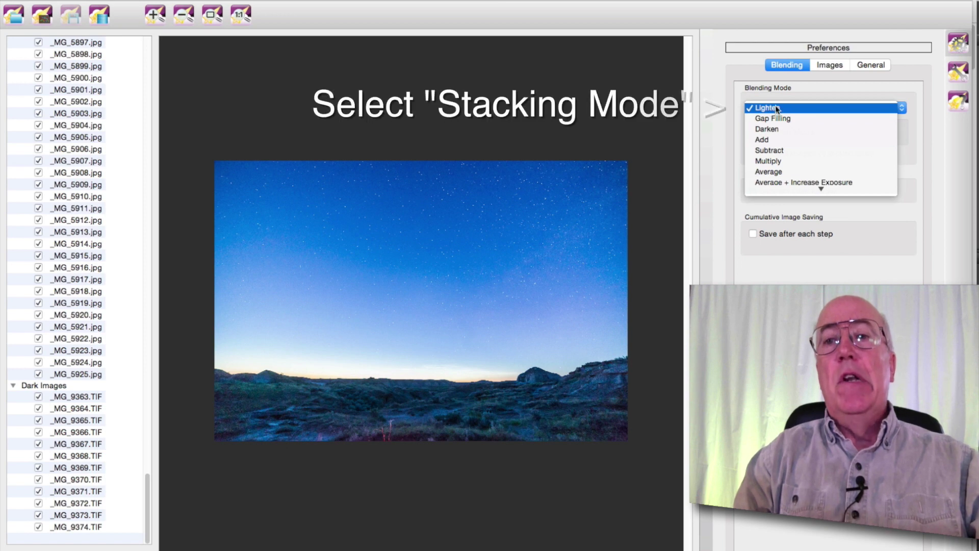
{"action": "left_click", "coordinate": [776, 108]}
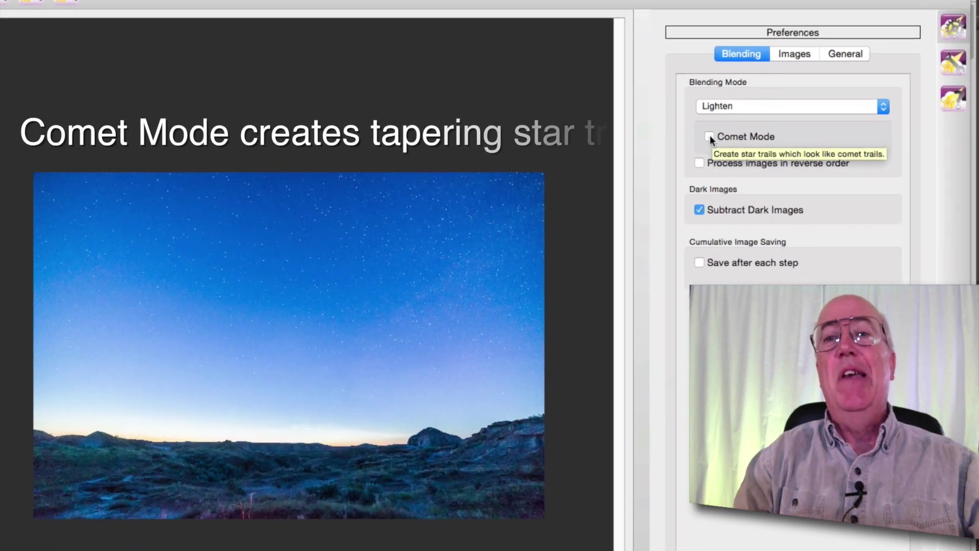
{"action": "left_click", "coordinate": [761, 132]}
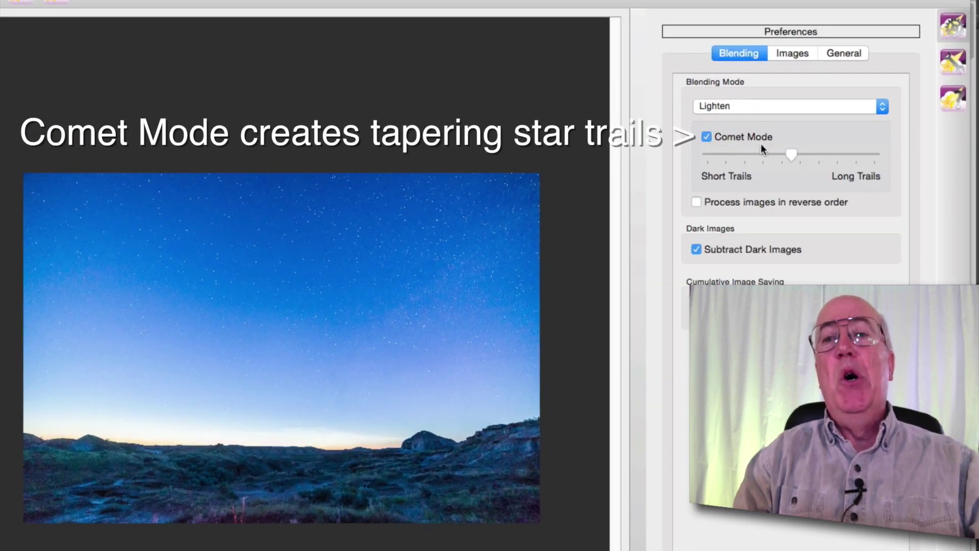
{"action": "left_click_drag", "start_coordinate": [787, 150], "coordinate": [875, 153]}
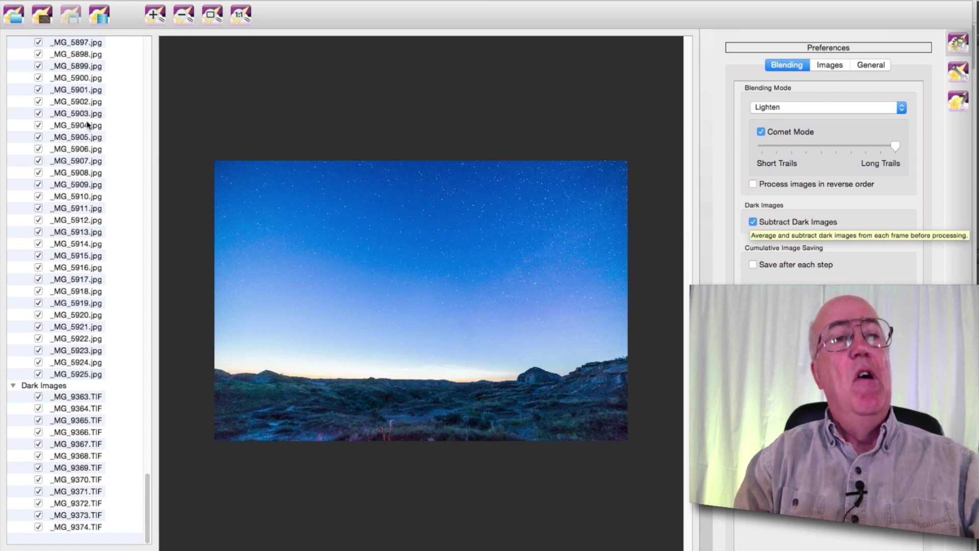
Start stacking the star frames in StarStaX.
{"action": "scroll", "coordinate": [88, 124], "scroll_direction": "up", "scroll_amount": 10}
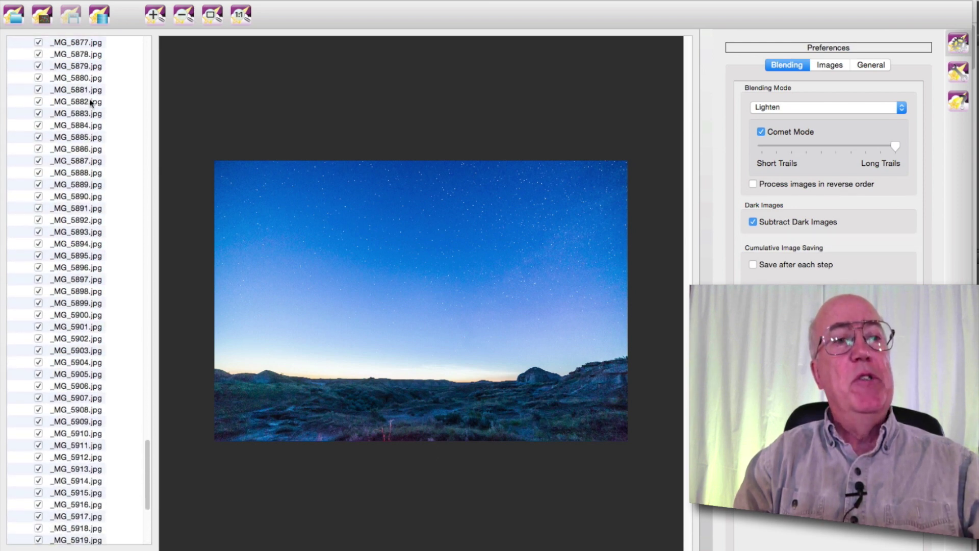
{"action": "scroll", "coordinate": [91, 102], "scroll_direction": "up", "scroll_amount": 20}
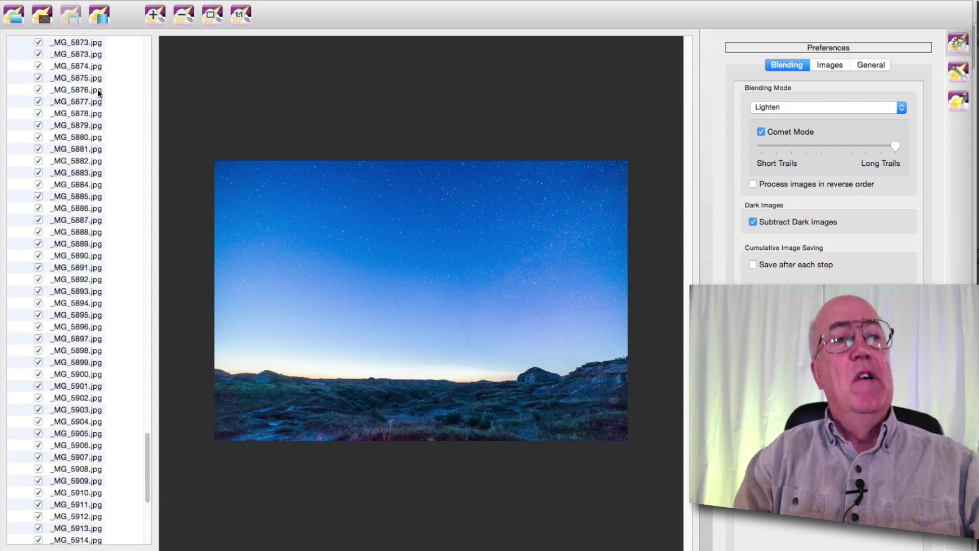
{"action": "left_click", "coordinate": [104, 20]}
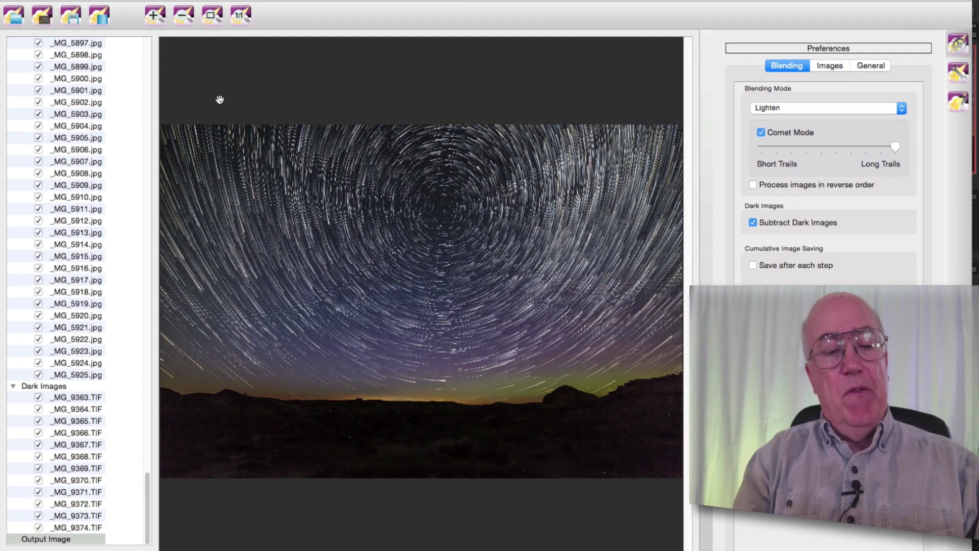
Compare against the earlier MaxComet star-trail stack in Photoshop, then return to StarStaX.
{"action": "key", "text": "super+Tab"}
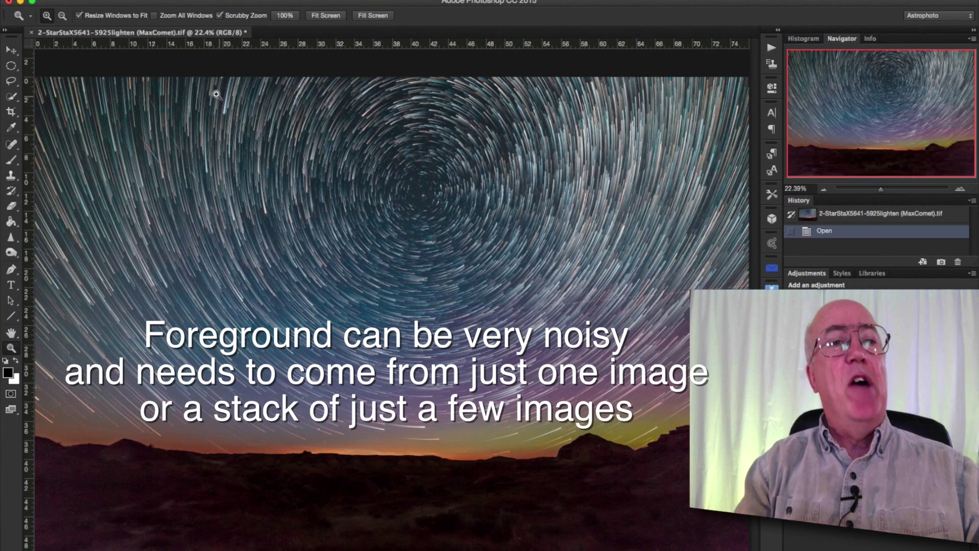
{"action": "key", "text": "super"}
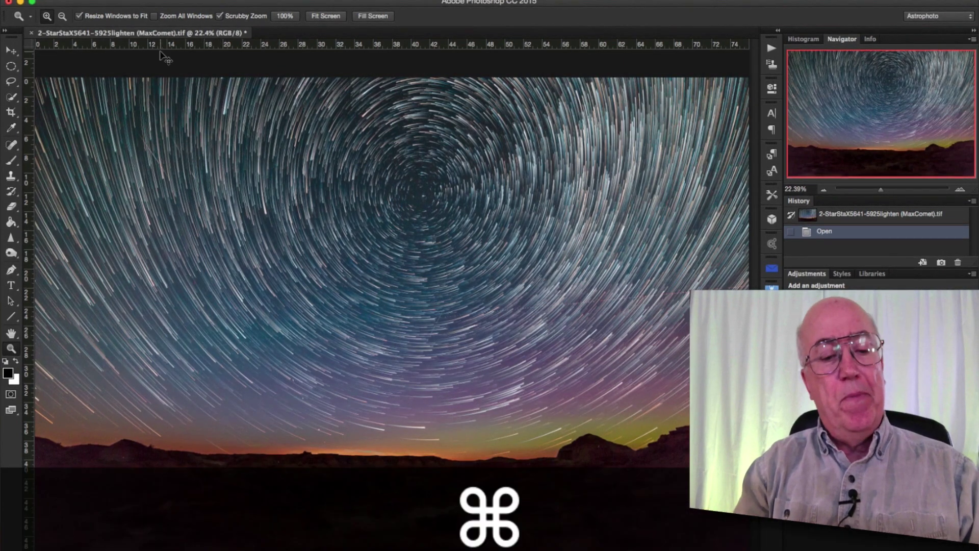
{"action": "key", "text": "super+Tab"}
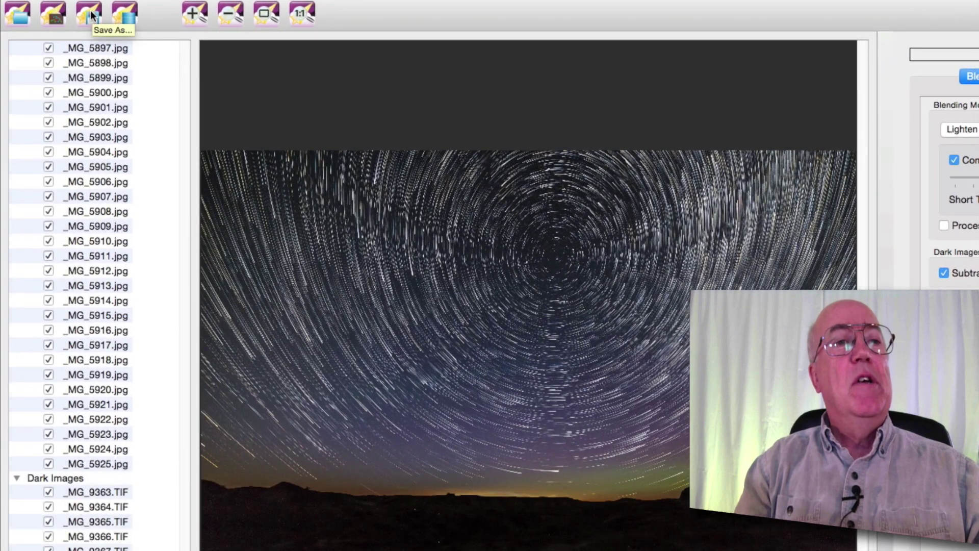
Open Save As for the stacked image and append .tif to the _lighten file name.
{"action": "left_click", "coordinate": [92, 15]}
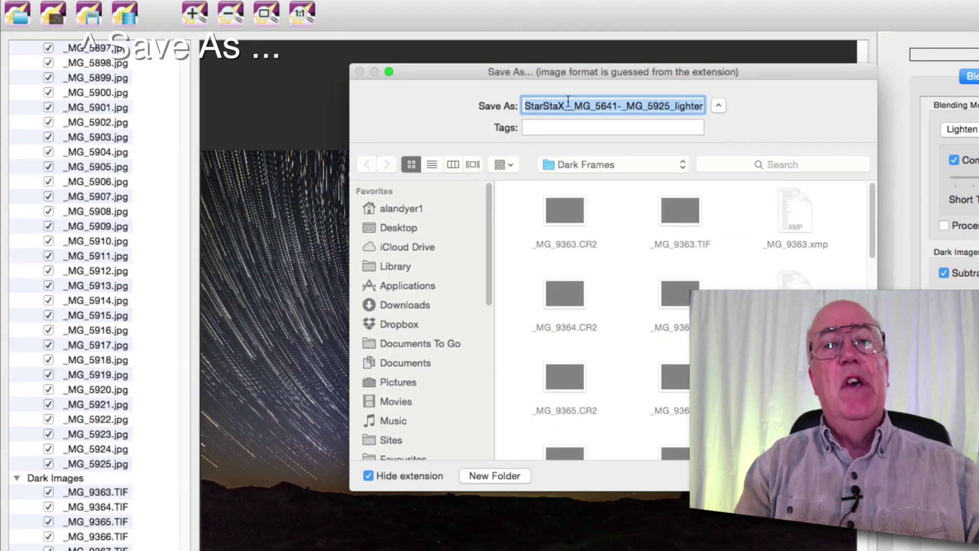
{"action": "left_click_drag", "start_coordinate": [568, 101], "coordinate": [699, 105]}
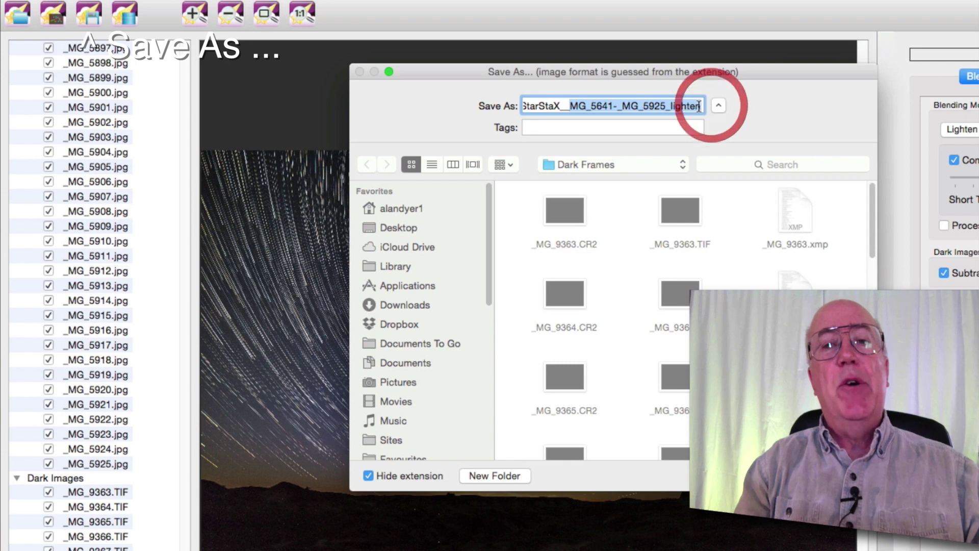
{"action": "left_click", "coordinate": [699, 106]}
{"action": "type", "text": "."}
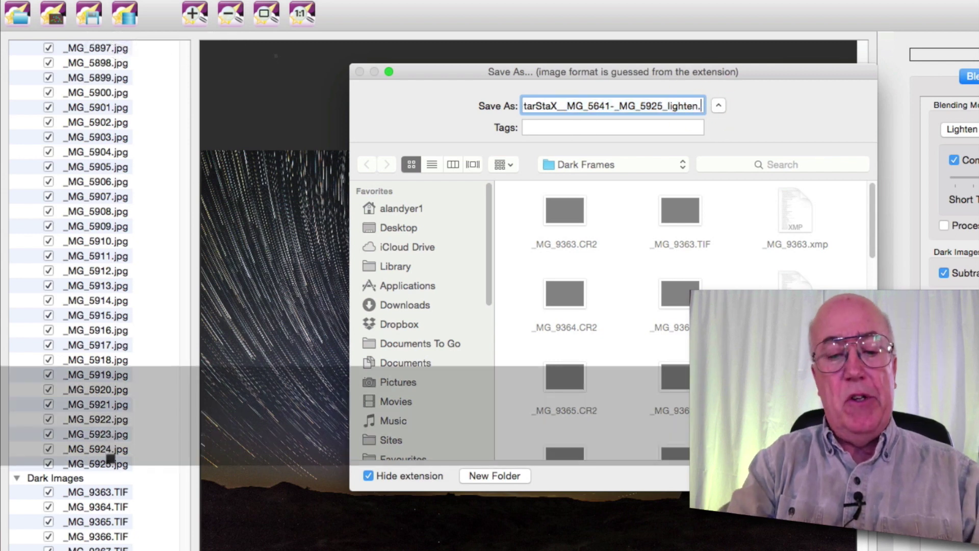
{"action": "type", "text": "tif"}
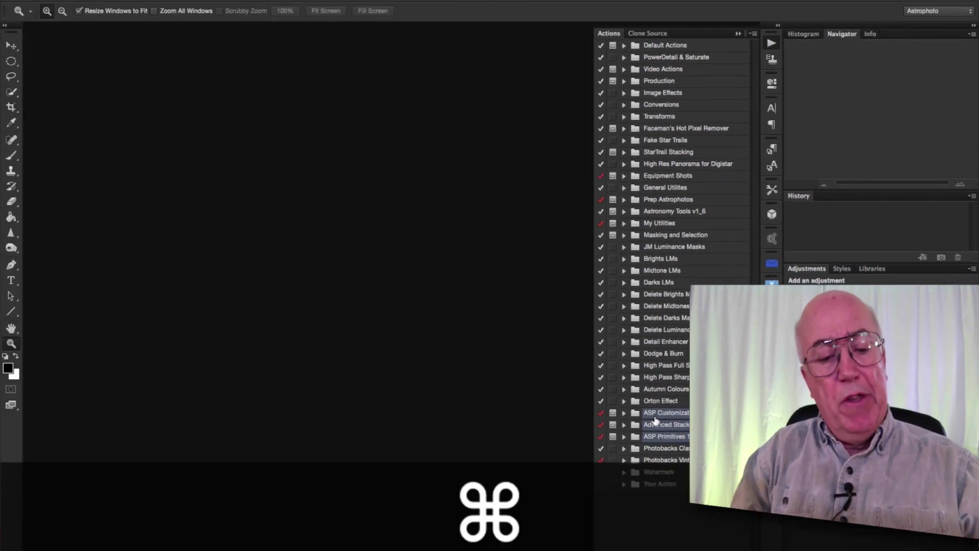
From Bridge, launch Photoshop's Batch command on the Raw Files - Demo Timelapse frames.
{"action": "key", "text": "super+Tab"}
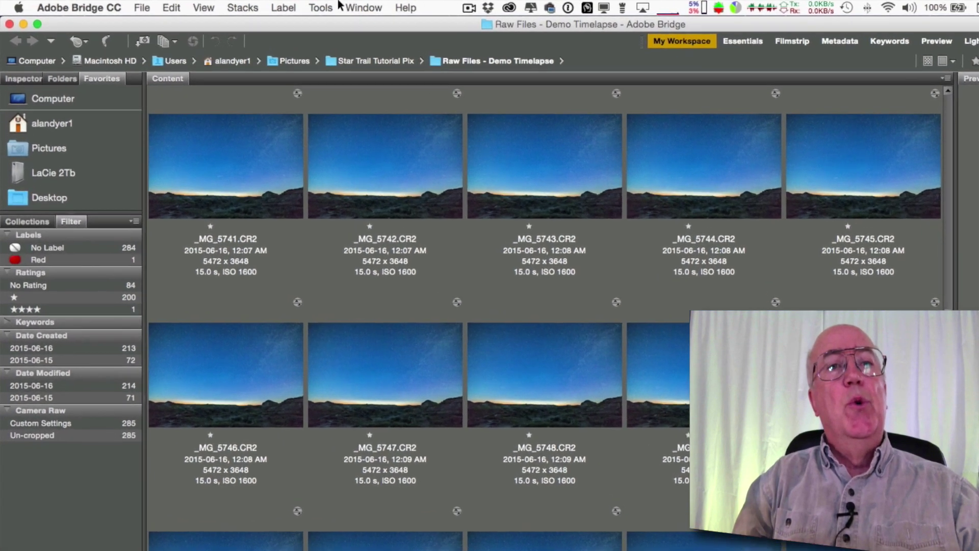
{"action": "left_click", "coordinate": [326, 7]}
{"action": "mouse_move", "coordinate": [324, 126]}
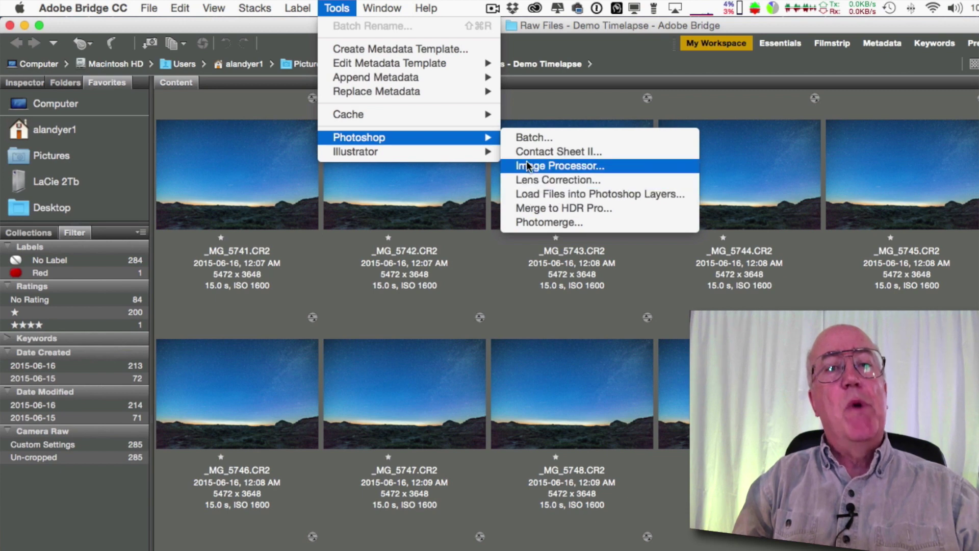
{"action": "left_click", "coordinate": [525, 136]}
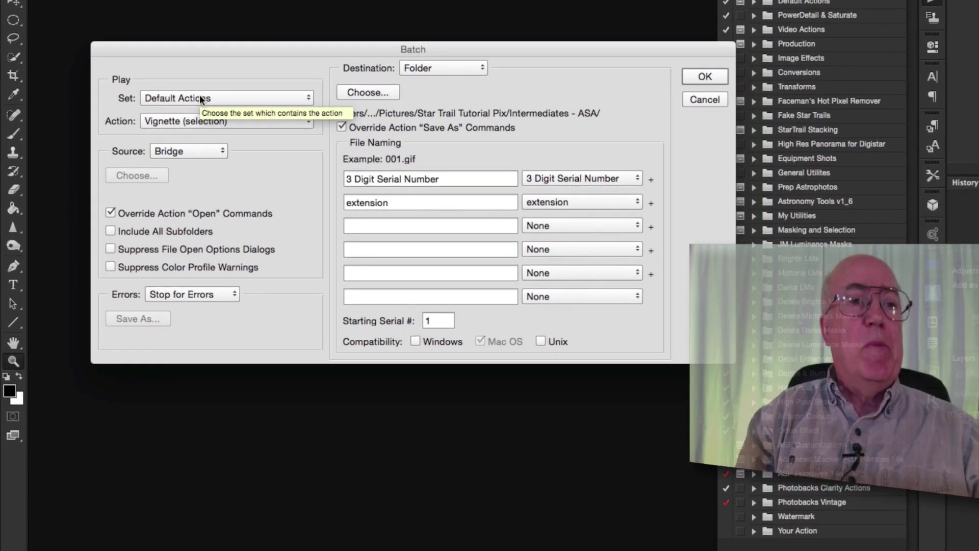
Run the batch with set Advanced Stacker PLUS Version 14e and action Do this FIRST (Start HERE!).
{"action": "left_click", "coordinate": [168, 87]}
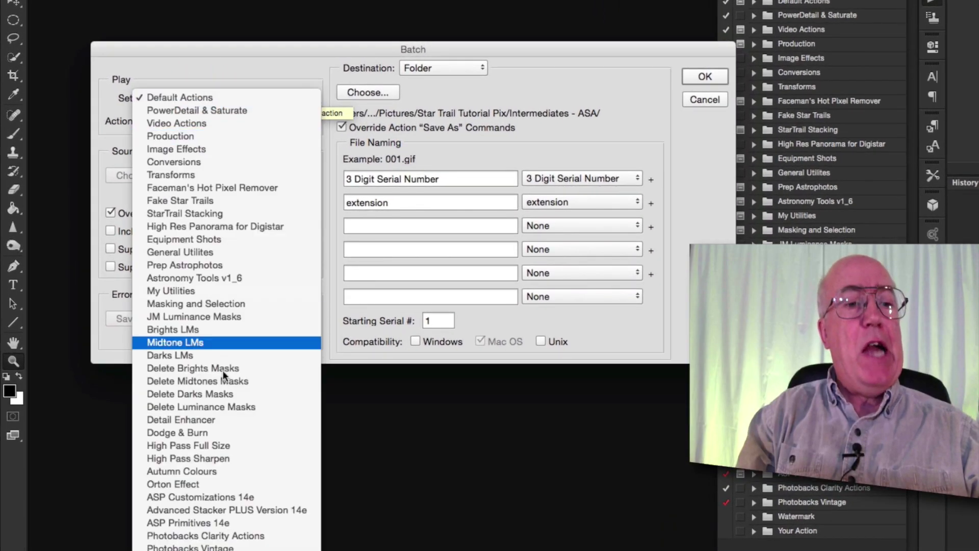
{"action": "left_click", "coordinate": [232, 511]}
{"action": "left_click", "coordinate": [194, 116]}
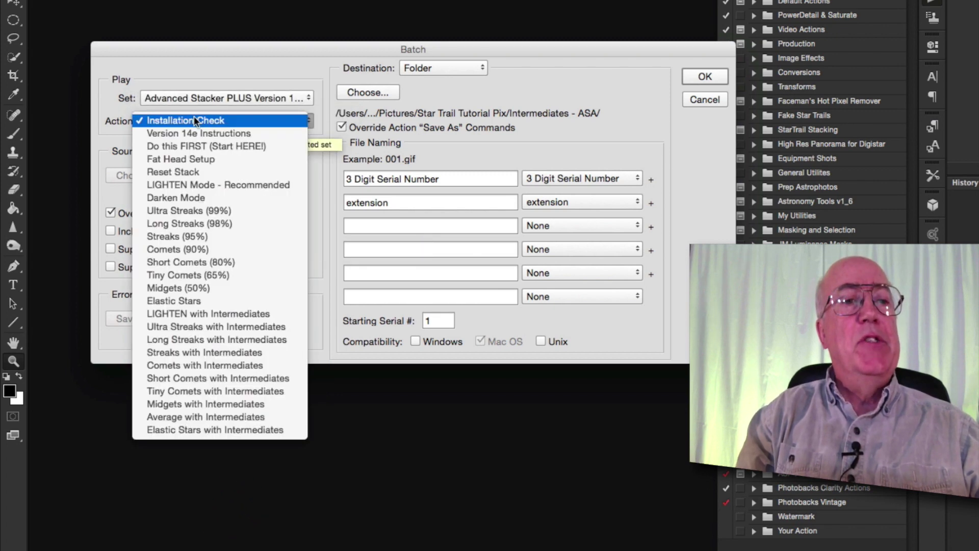
{"action": "left_click", "coordinate": [194, 146]}
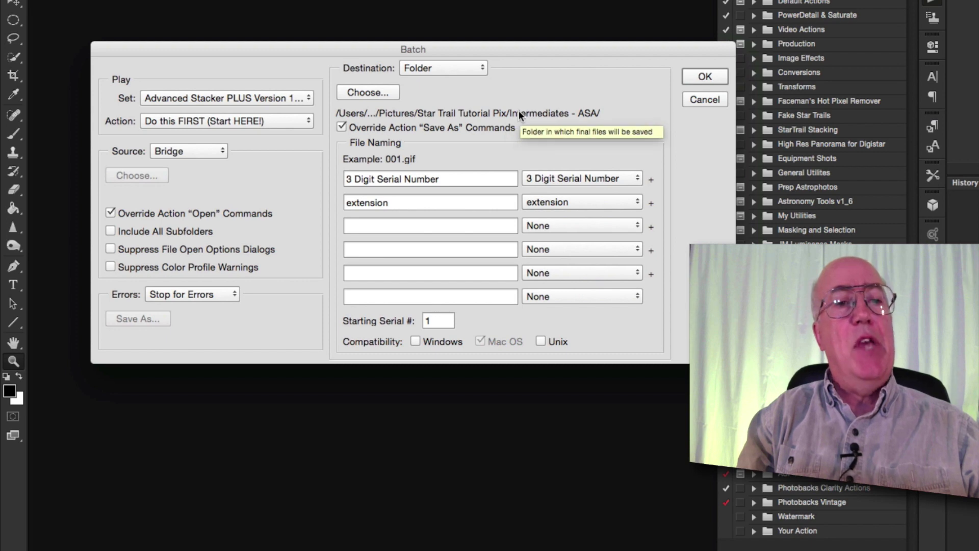
{"action": "left_click", "coordinate": [659, 73]}
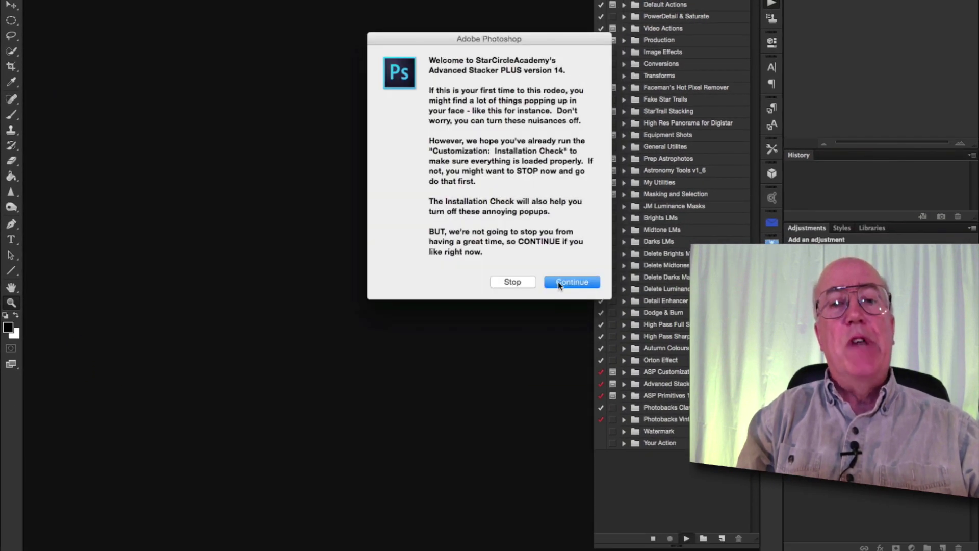
Continue past the welcome message and stop the action at the ready-to-stack prompt.
{"action": "left_click", "coordinate": [565, 283]}
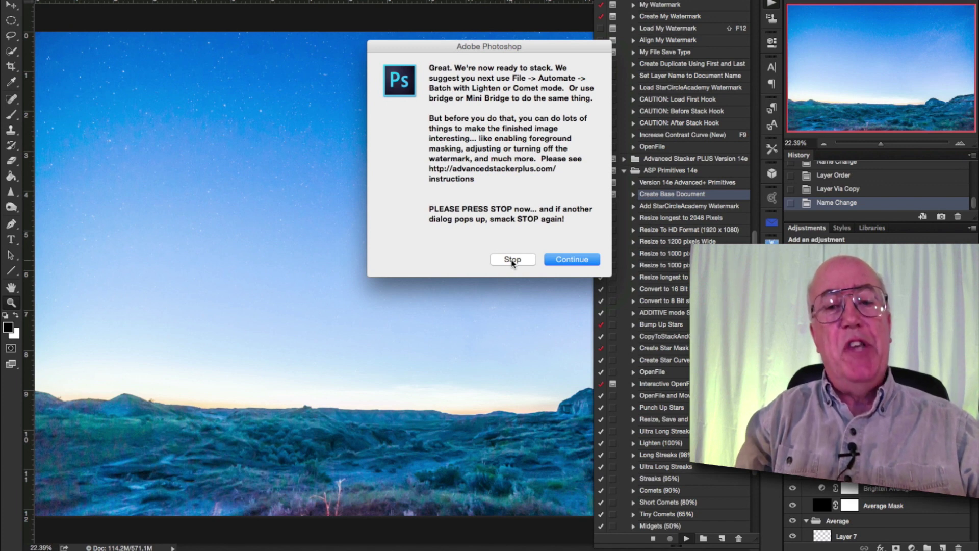
{"action": "left_click", "coordinate": [512, 260]}
Confirm stopping the cancelled command, review the stacking layer groups, and select the DarkFrame Here layer.
{"action": "left_click", "coordinate": [508, 150]}
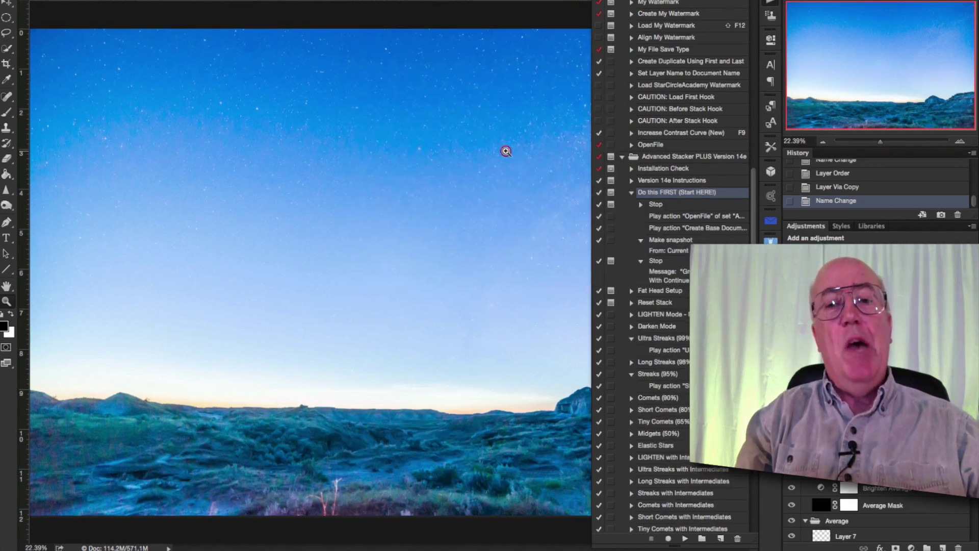
{"action": "scroll", "coordinate": [869, 437], "scroll_direction": "up", "scroll_amount": 2}
{"action": "scroll", "coordinate": [869, 438], "scroll_direction": "down", "scroll_amount": 5}
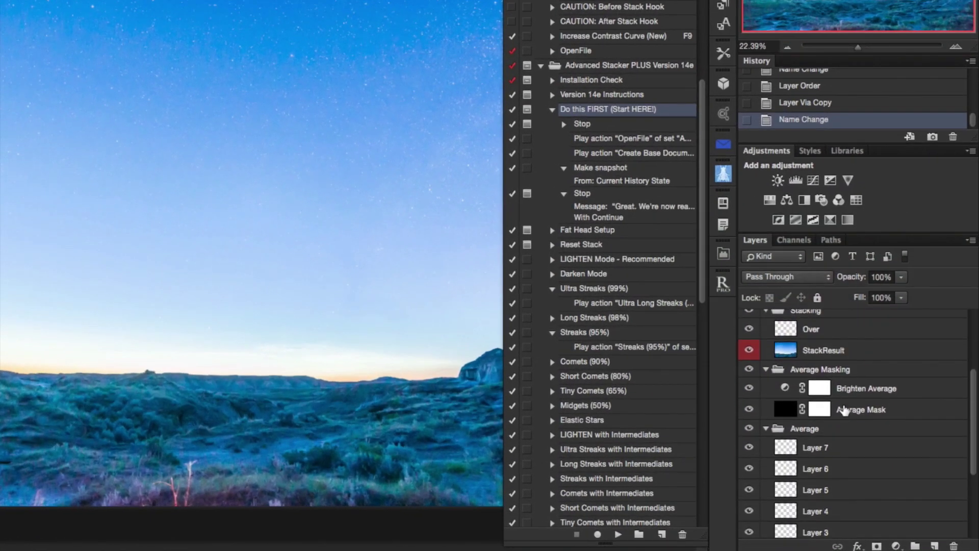
{"action": "scroll", "coordinate": [844, 410], "scroll_direction": "up", "scroll_amount": 2}
{"action": "scroll", "coordinate": [845, 410], "scroll_direction": "down", "scroll_amount": 5}
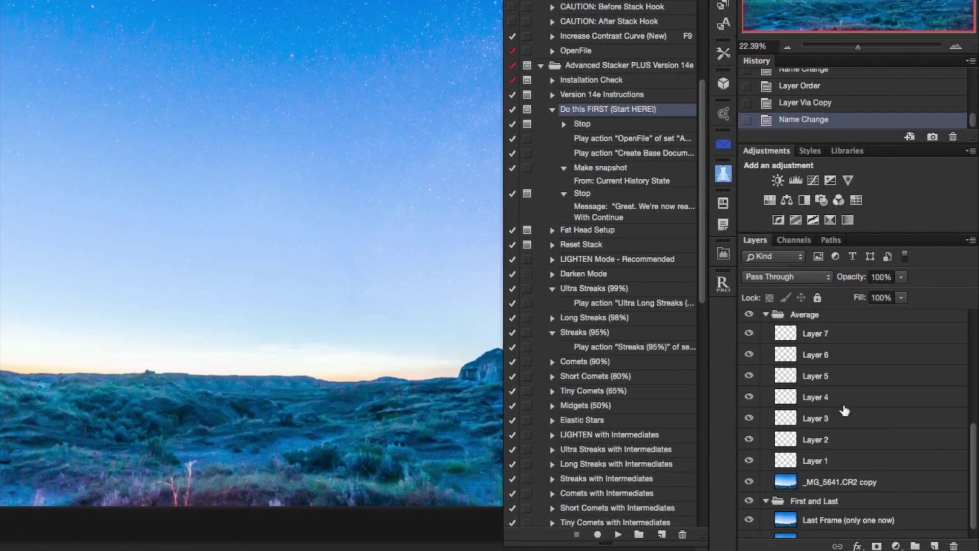
{"action": "scroll", "coordinate": [845, 410], "scroll_direction": "down", "scroll_amount": 1}
{"action": "scroll", "coordinate": [844, 410], "scroll_direction": "up", "scroll_amount": 4}
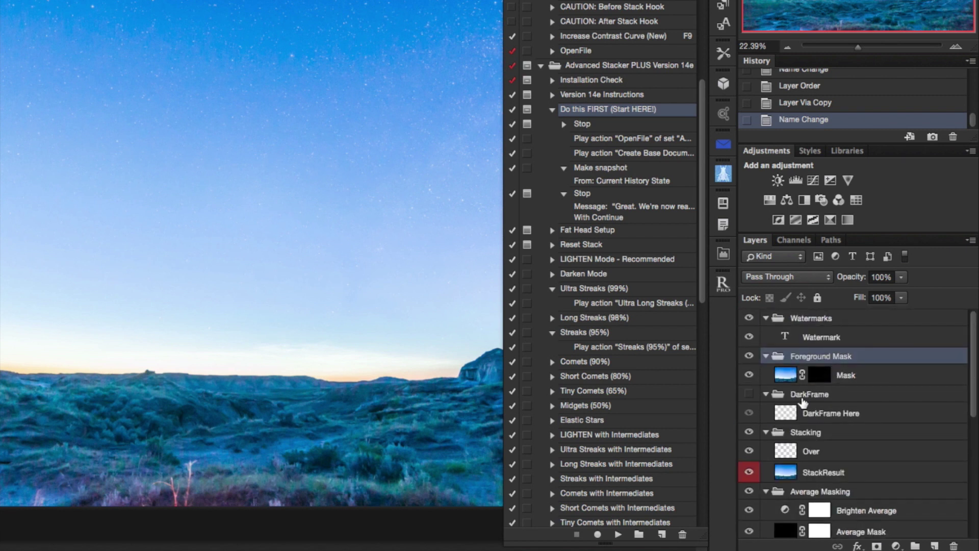
{"action": "scroll", "coordinate": [803, 403], "scroll_direction": "down", "scroll_amount": 2}
{"action": "left_click", "coordinate": [795, 386]}
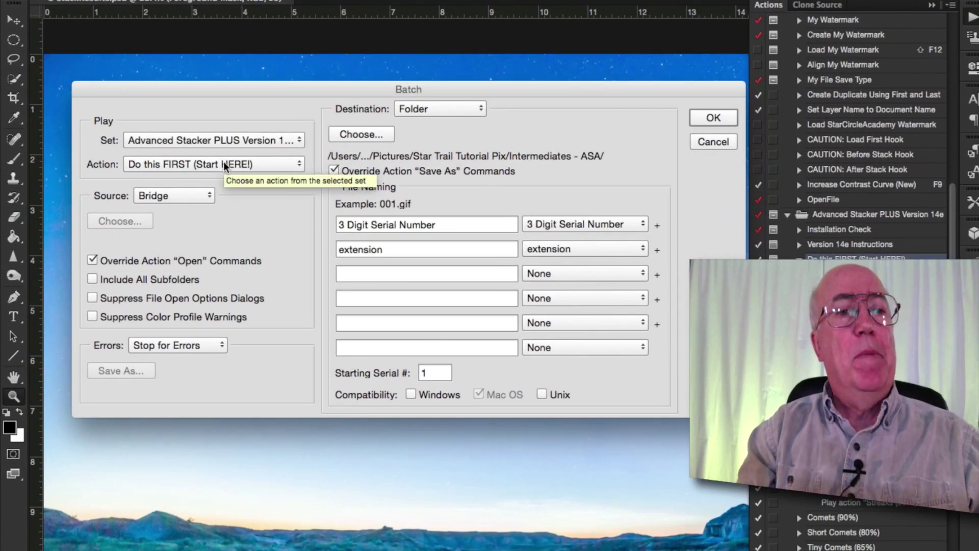
Run the batch stacking with the Ultra Streaks (99%) action.
{"action": "left_click", "coordinate": [224, 165]}
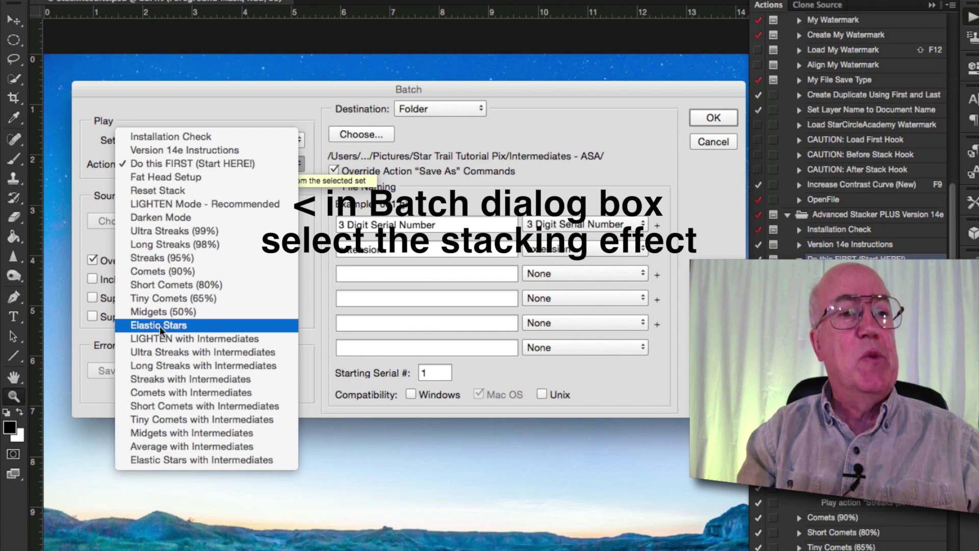
{"action": "left_click", "coordinate": [169, 231]}
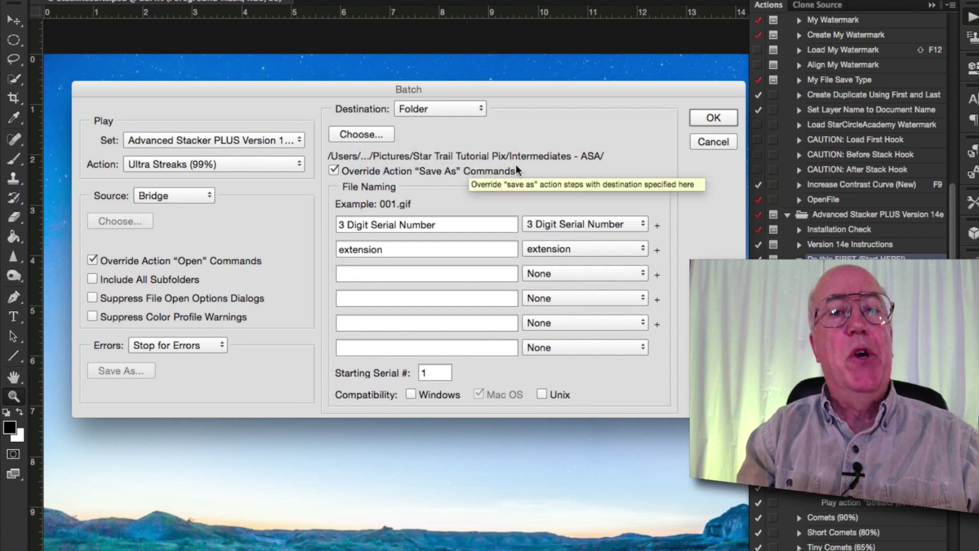
{"action": "left_click", "coordinate": [712, 115]}
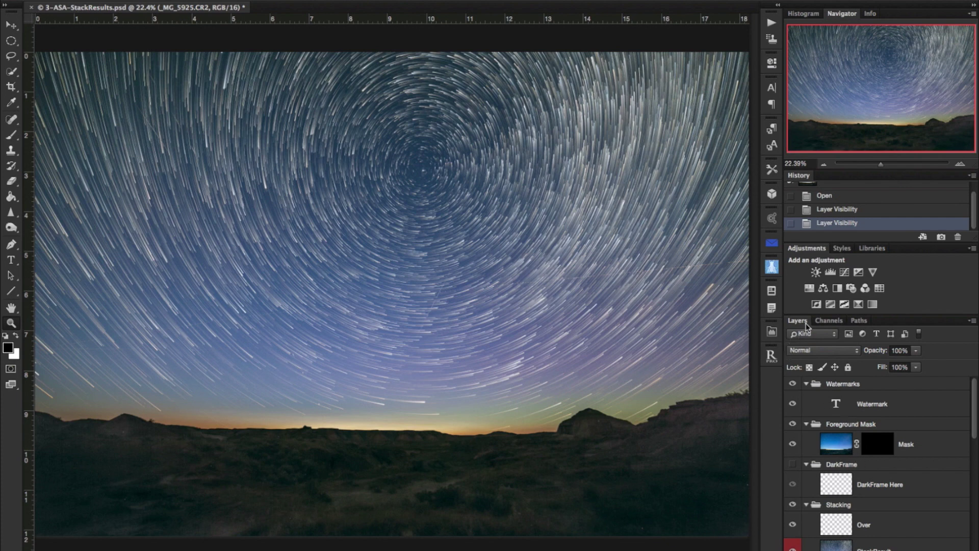
Float the Layers panel beside the image and toggle StackResult's visibility off and on twice.
{"action": "left_click_drag", "start_coordinate": [799, 323], "coordinate": [551, 2]}
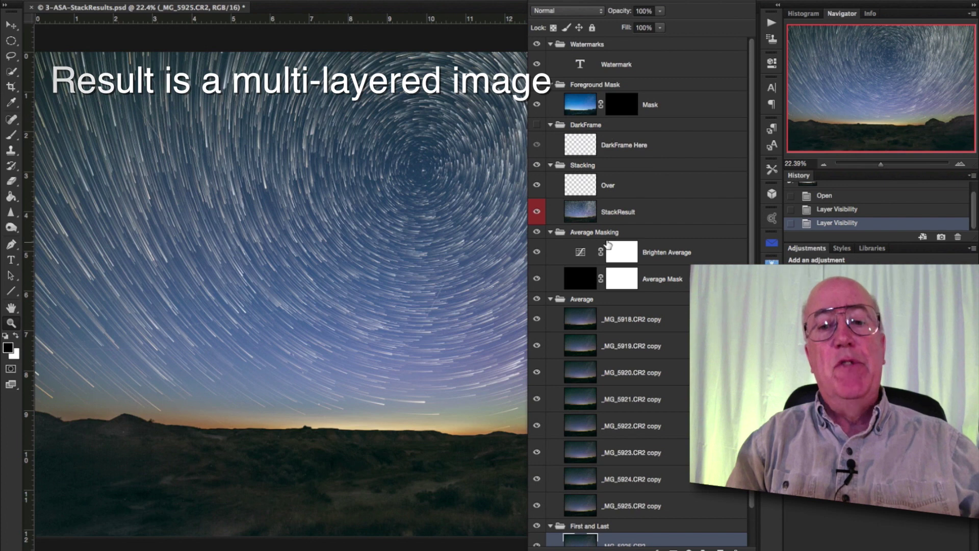
{"action": "left_click", "coordinate": [538, 215]}
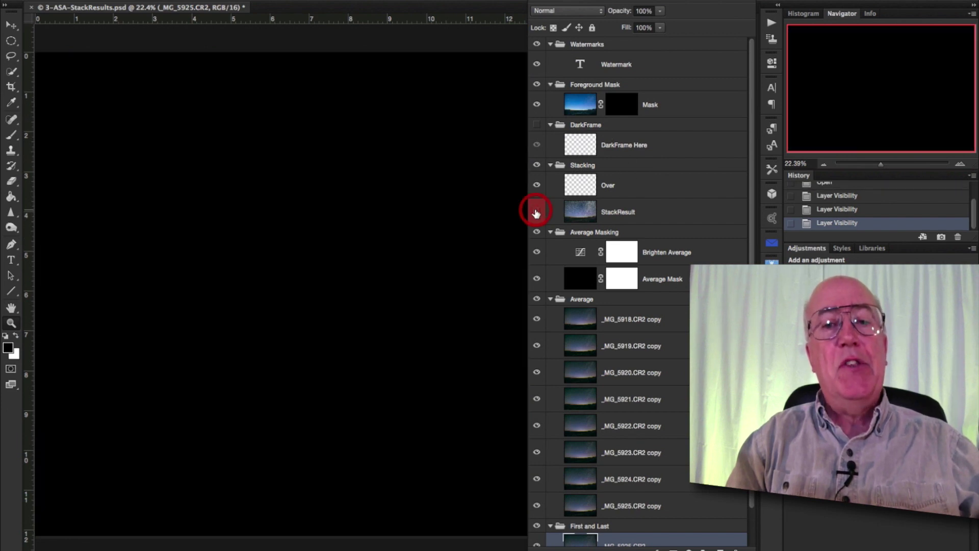
{"action": "left_click", "coordinate": [537, 214]}
{"action": "left_click", "coordinate": [536, 213]}
{"action": "left_click", "coordinate": [536, 214]}
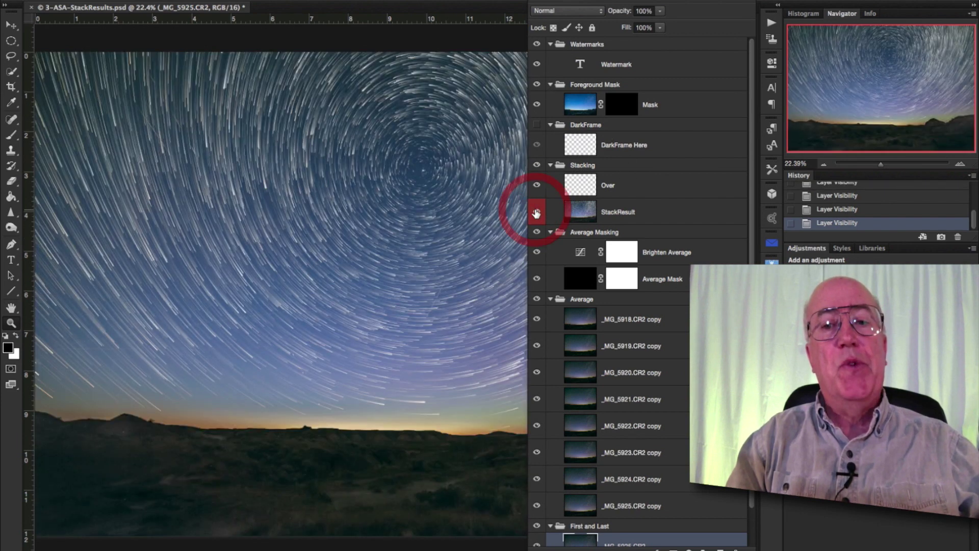
Select the StackResult, foreground Mask and DarkFrame Here layers in turn.
{"action": "left_click", "coordinate": [590, 206]}
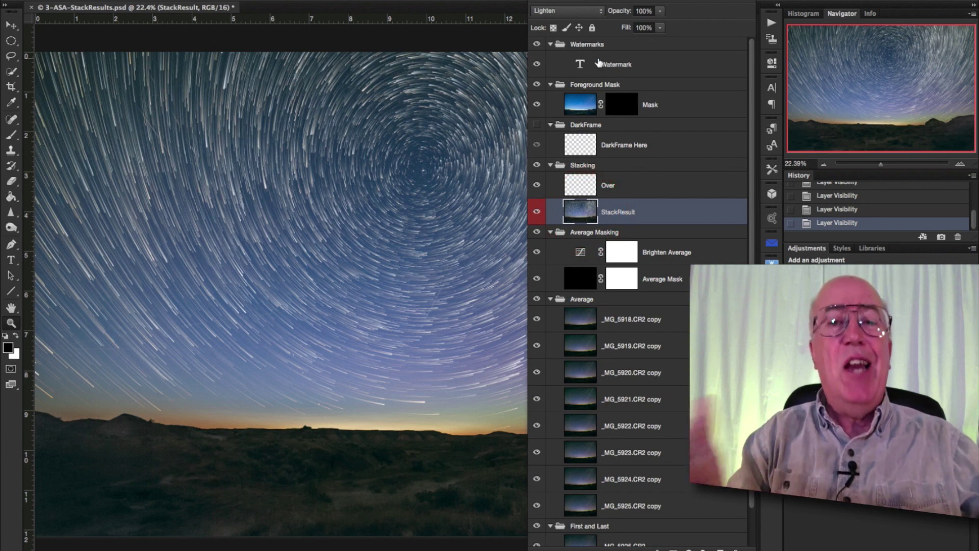
{"action": "left_click", "coordinate": [580, 107]}
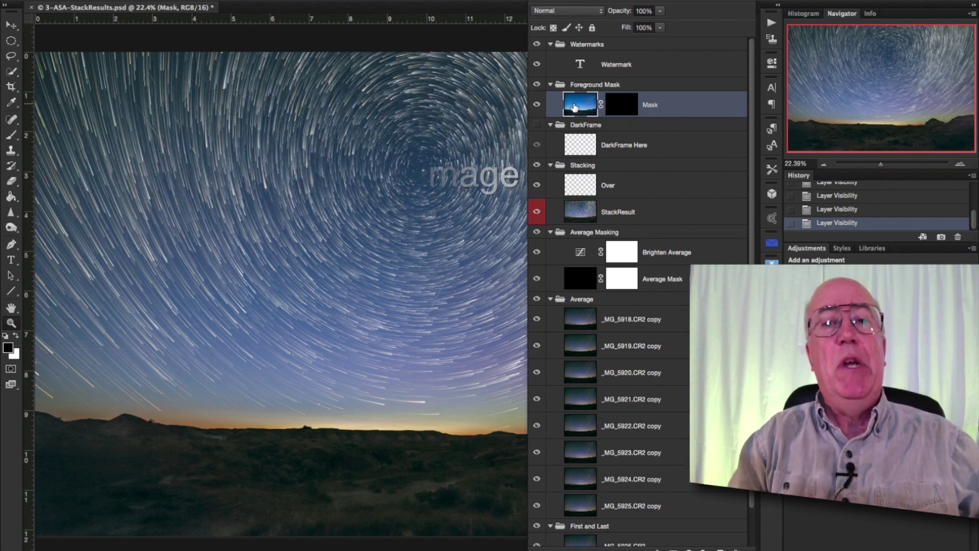
{"action": "left_click", "coordinate": [578, 149]}
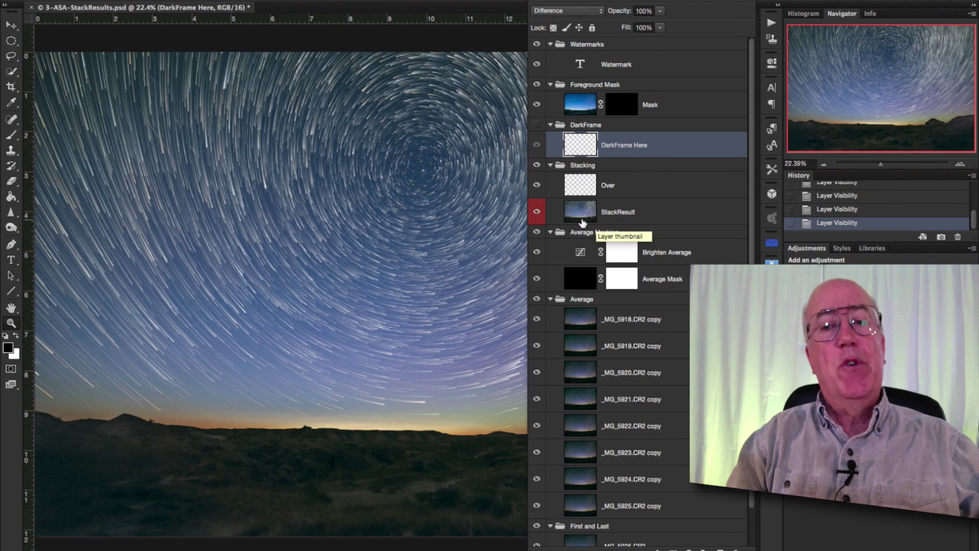
{"action": "left_click", "coordinate": [584, 319]}
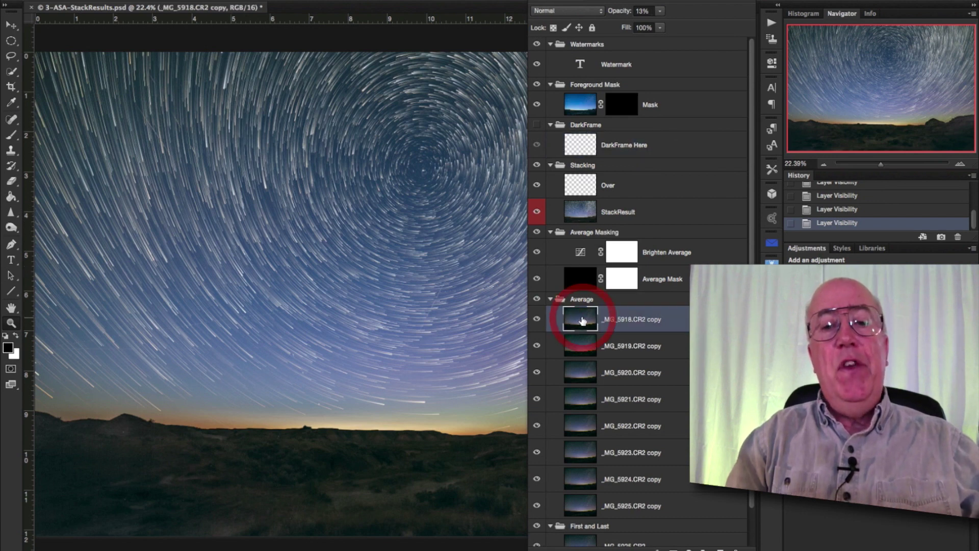
{"action": "left_click", "coordinate": [584, 510]}
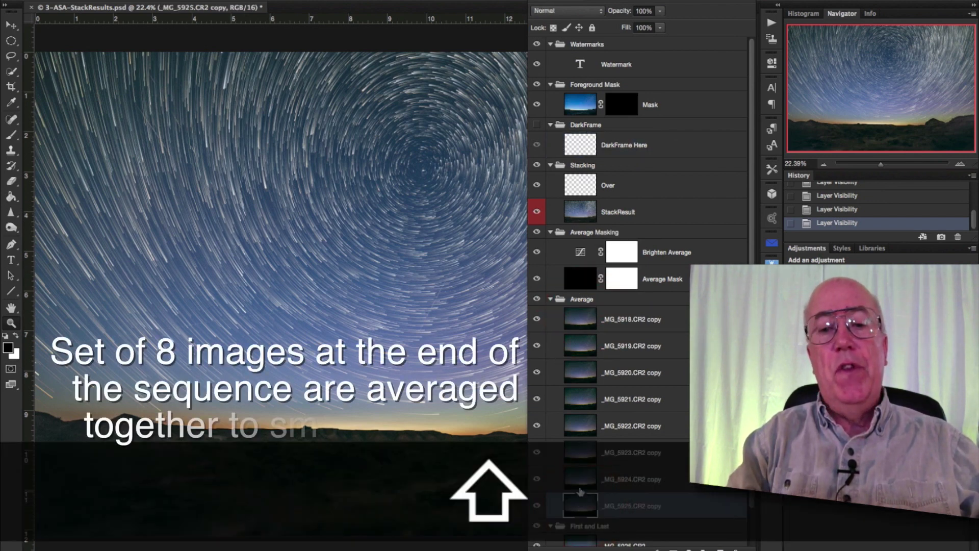
{"action": "left_click", "coordinate": [584, 321], "text": "shift"}
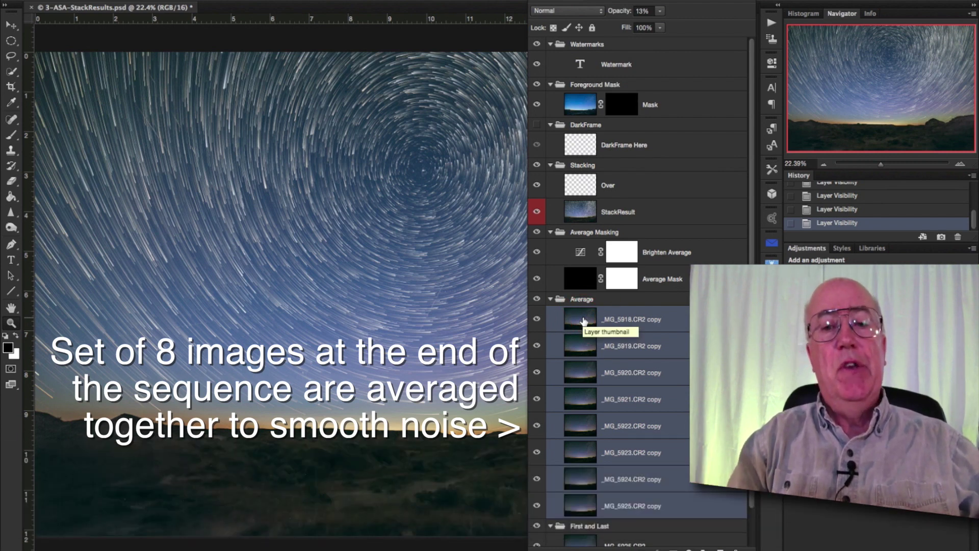
{"action": "left_click", "coordinate": [581, 352]}
{"action": "left_click", "coordinate": [612, 321]}
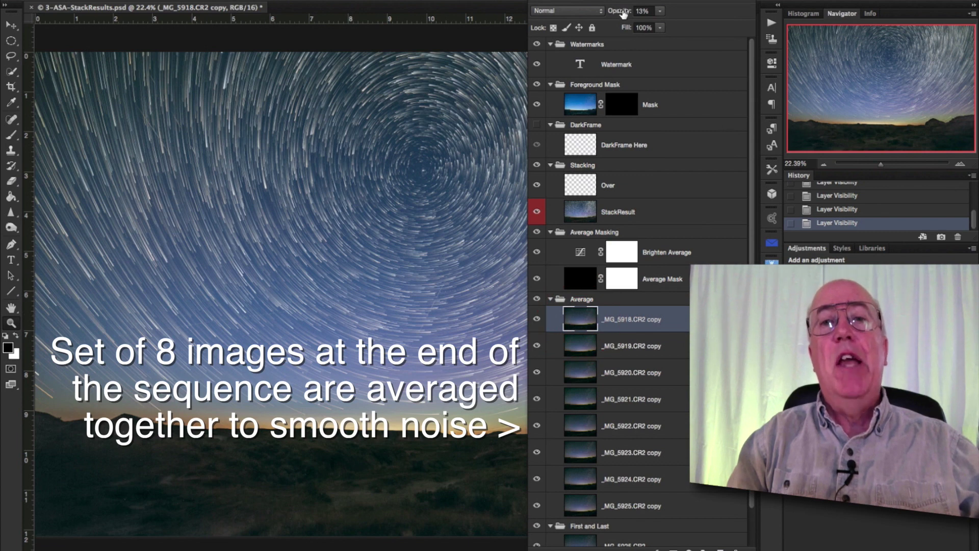
{"action": "left_click", "coordinate": [582, 352]}
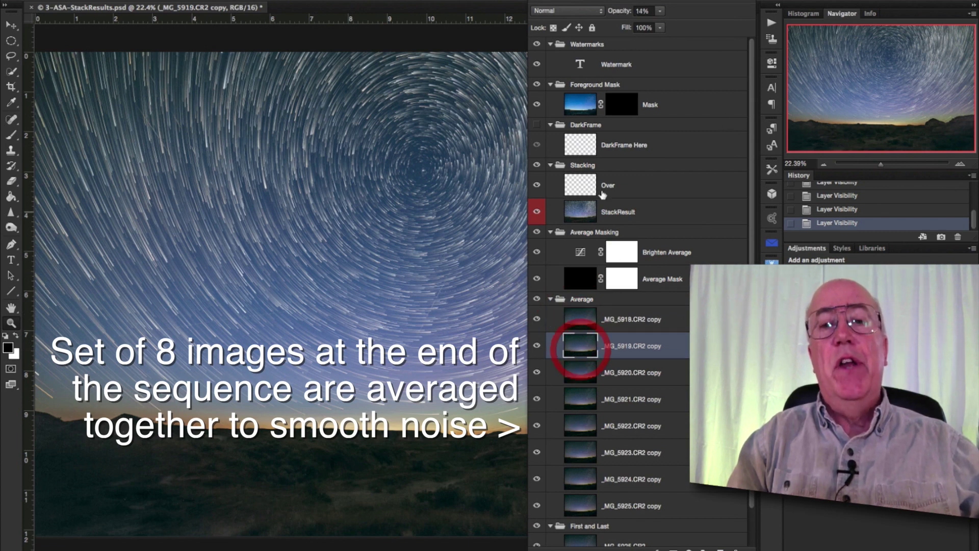
{"action": "left_click", "coordinate": [579, 372]}
{"action": "left_click", "coordinate": [583, 403]}
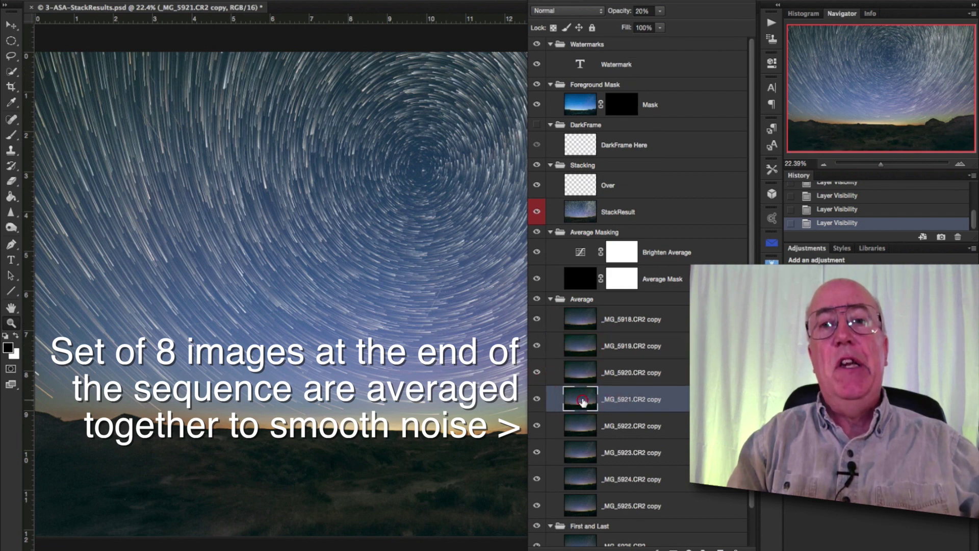
{"action": "left_click", "coordinate": [573, 506]}
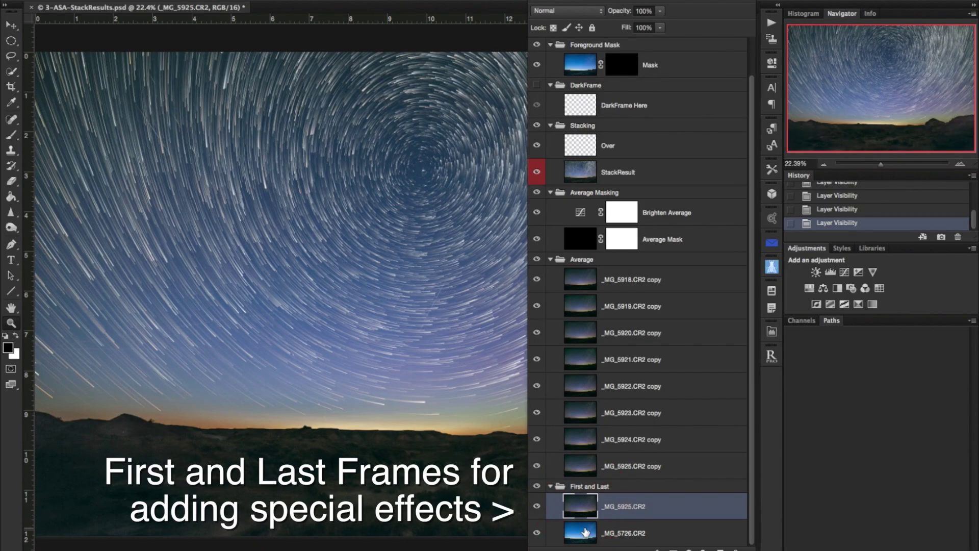
{"action": "left_click", "coordinate": [584, 528]}
{"action": "left_click", "coordinate": [584, 508]}
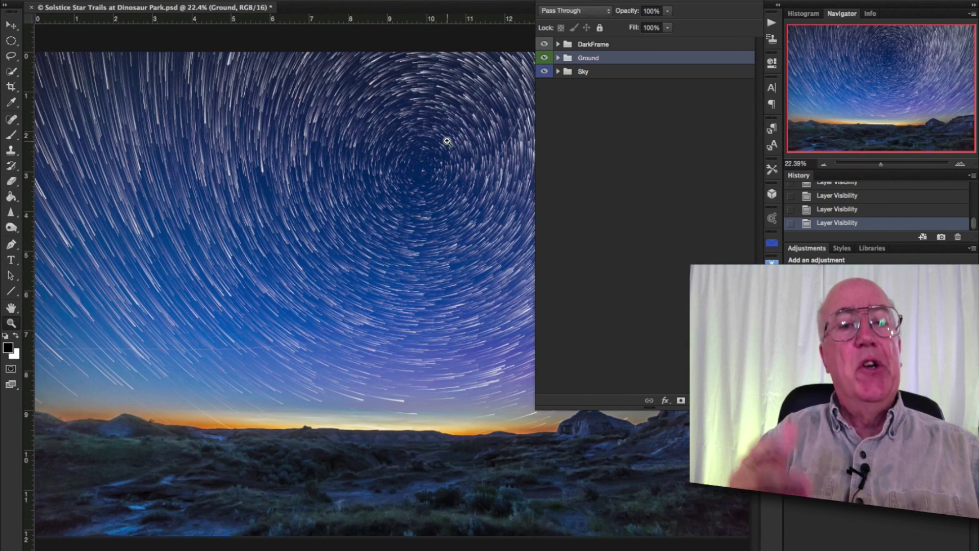
Toggle the Ground group off and on to compare, expand it, and toggle its masked Ground layer.
{"action": "left_click", "coordinate": [545, 61]}
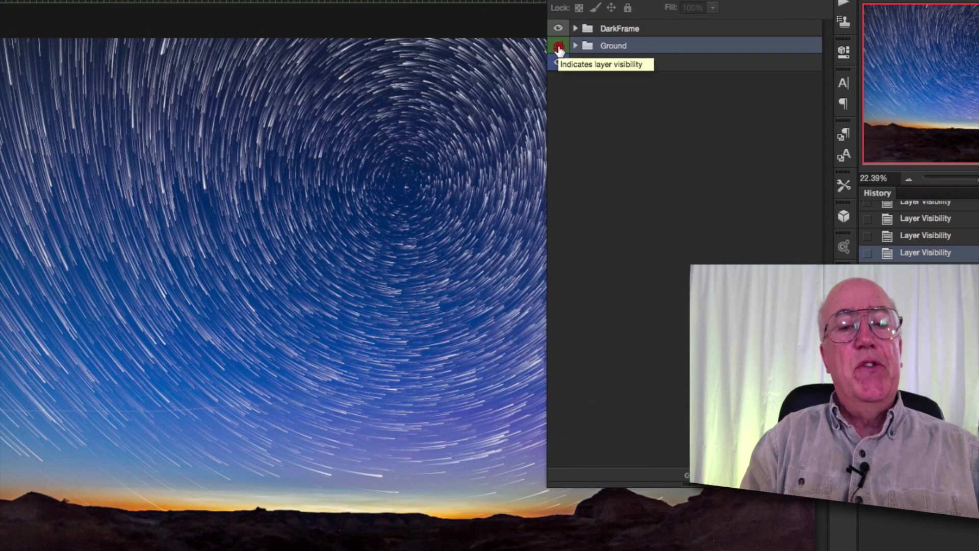
{"action": "left_click", "coordinate": [545, 60]}
{"action": "left_click", "coordinate": [559, 46]}
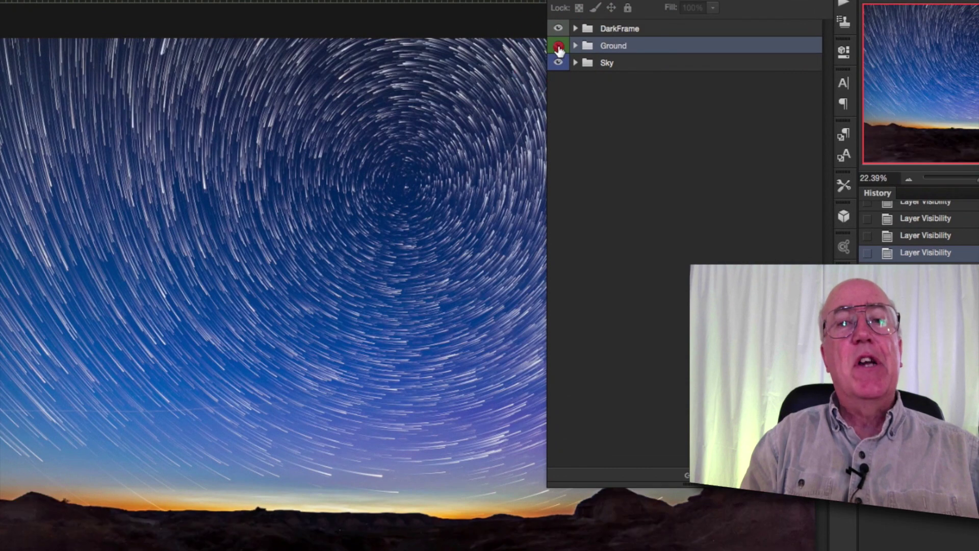
{"action": "left_click", "coordinate": [559, 46]}
{"action": "left_click", "coordinate": [575, 46]}
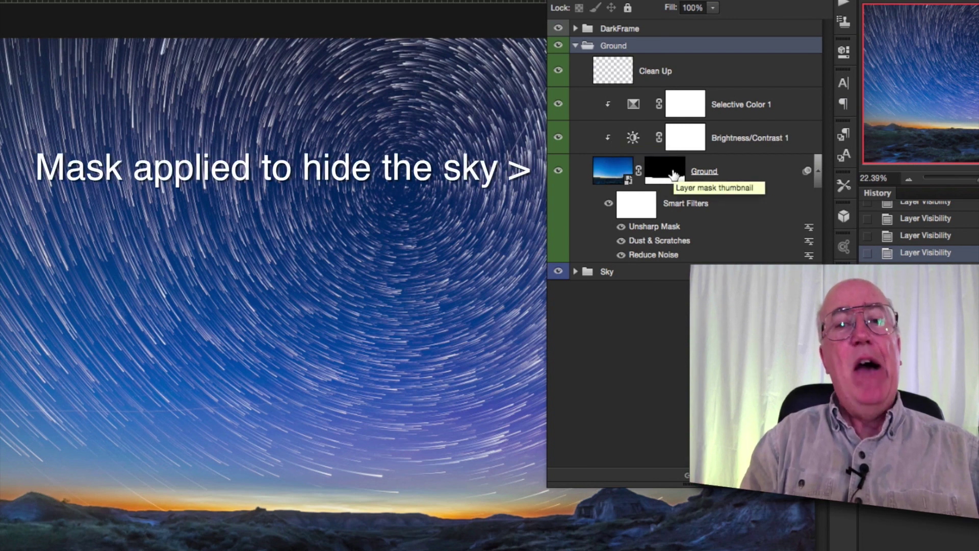
{"action": "left_click", "coordinate": [558, 172]}
{"action": "left_click", "coordinate": [558, 172]}
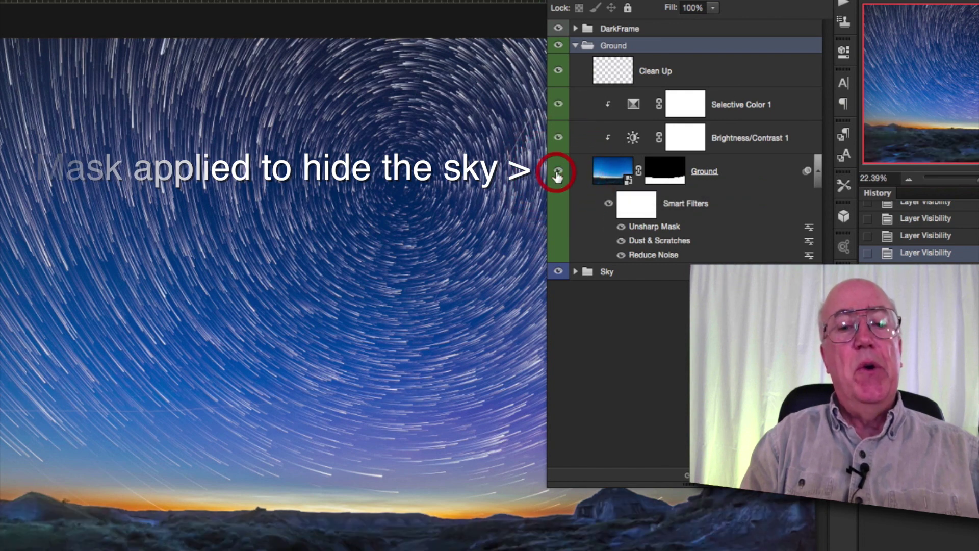
Hide and expand the Sky group, show it again, and select its Selective Color and Brightness/Contrast layers.
{"action": "left_click", "coordinate": [558, 272]}
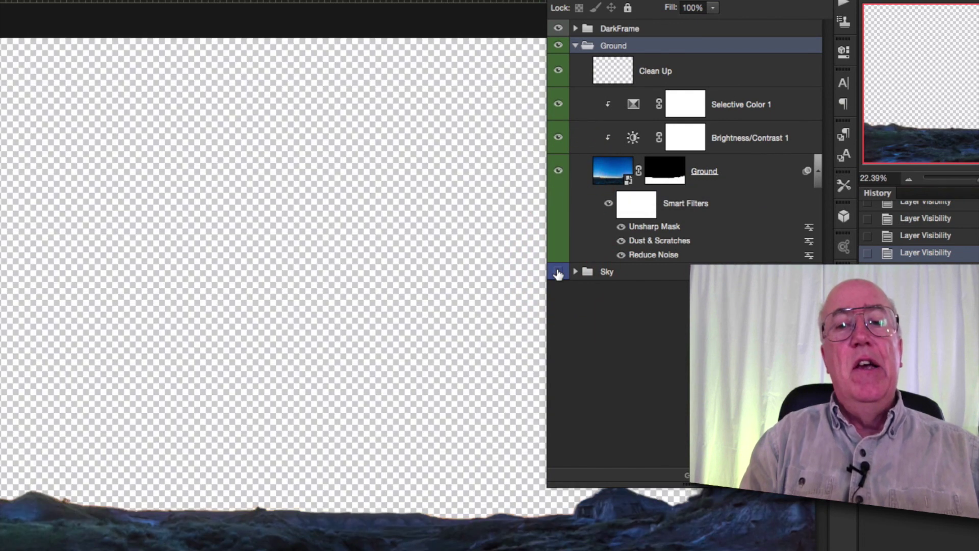
{"action": "left_click", "coordinate": [575, 271]}
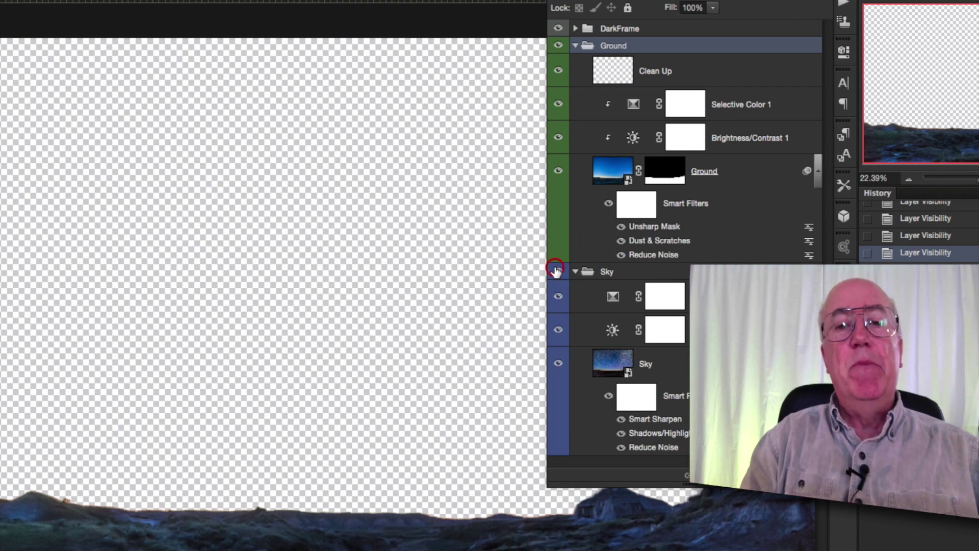
{"action": "left_click", "coordinate": [557, 272]}
{"action": "left_click", "coordinate": [607, 292]}
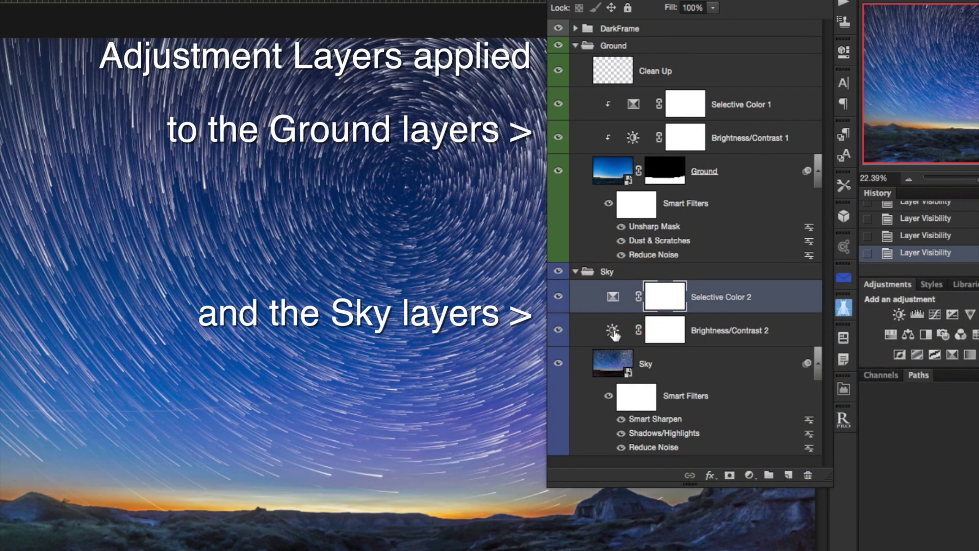
{"action": "left_click", "coordinate": [613, 332]}
{"action": "left_click", "coordinate": [613, 136]}
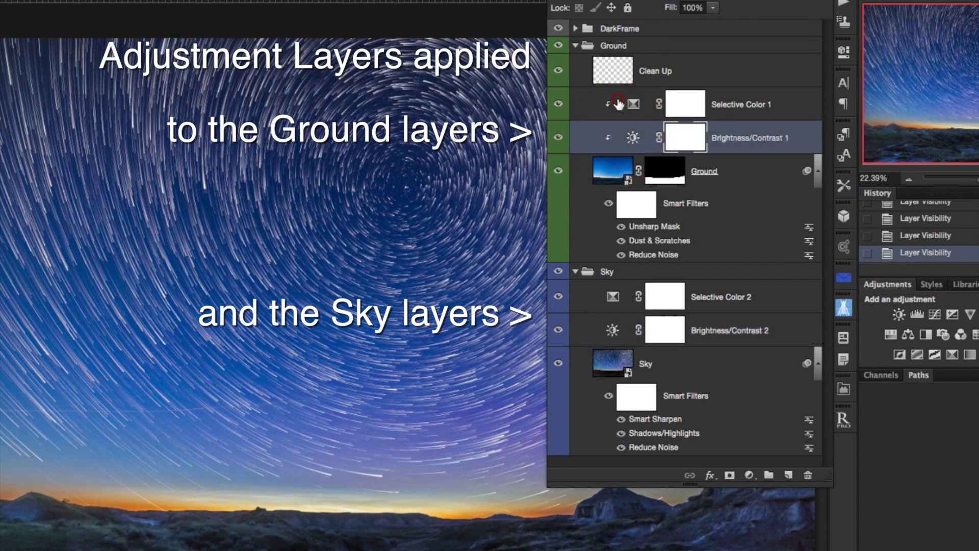
{"action": "left_click", "coordinate": [618, 103]}
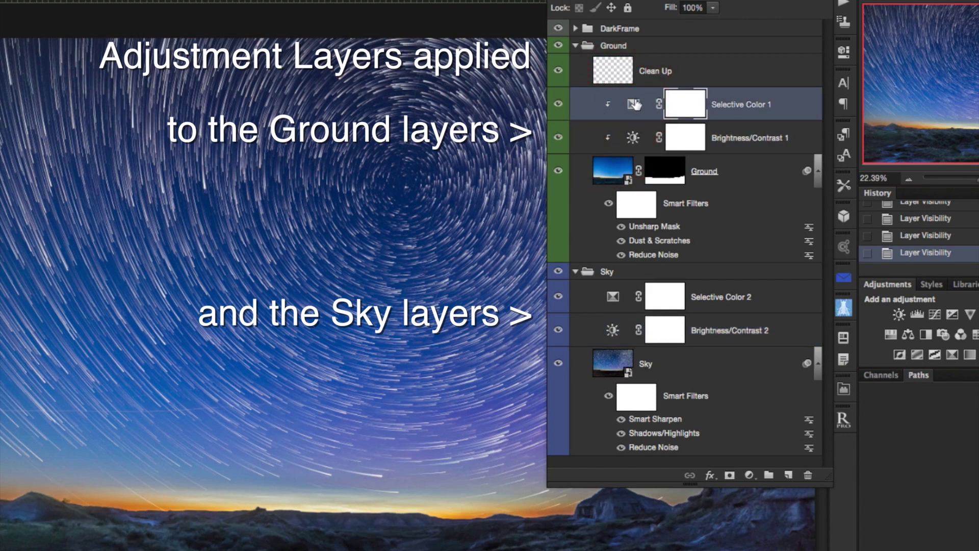
Toggle Selective Color 1, Brightness/Contrast 1 and 2, and Selective Color 2 off and on to compare.
{"action": "left_click", "coordinate": [559, 104]}
{"action": "left_click", "coordinate": [558, 137]}
{"action": "left_click", "coordinate": [558, 138]}
{"action": "left_click", "coordinate": [558, 329]}
{"action": "left_click", "coordinate": [558, 329]}
{"action": "left_click", "coordinate": [559, 296]}
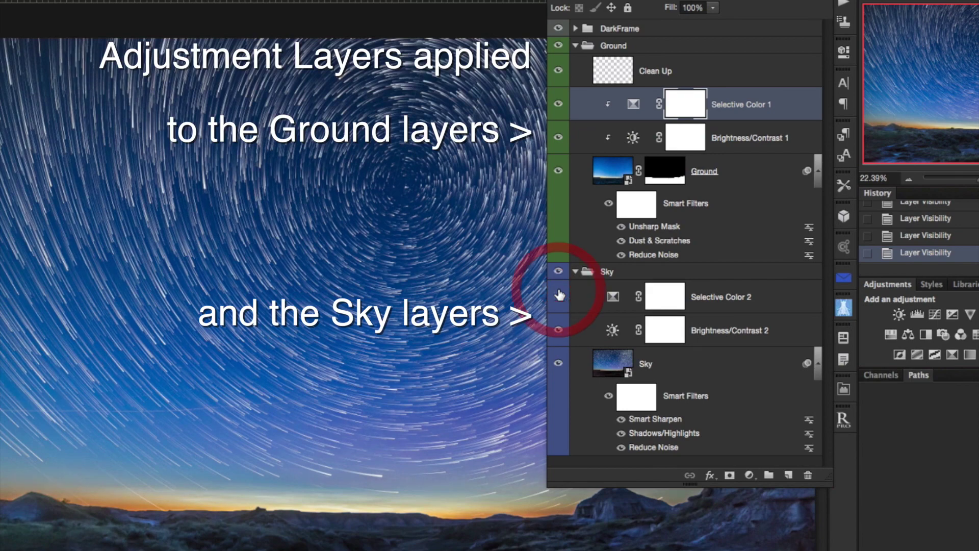
{"action": "left_click", "coordinate": [559, 296]}
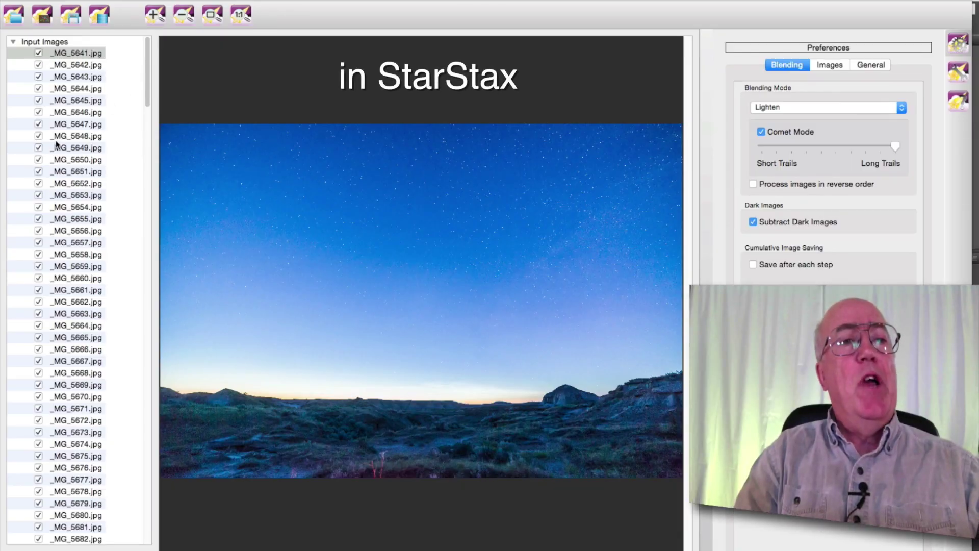
Keep Comet Mode on with trail length at the longest setting.
{"action": "scroll", "coordinate": [72, 147], "scroll_direction": "down", "scroll_amount": 4}
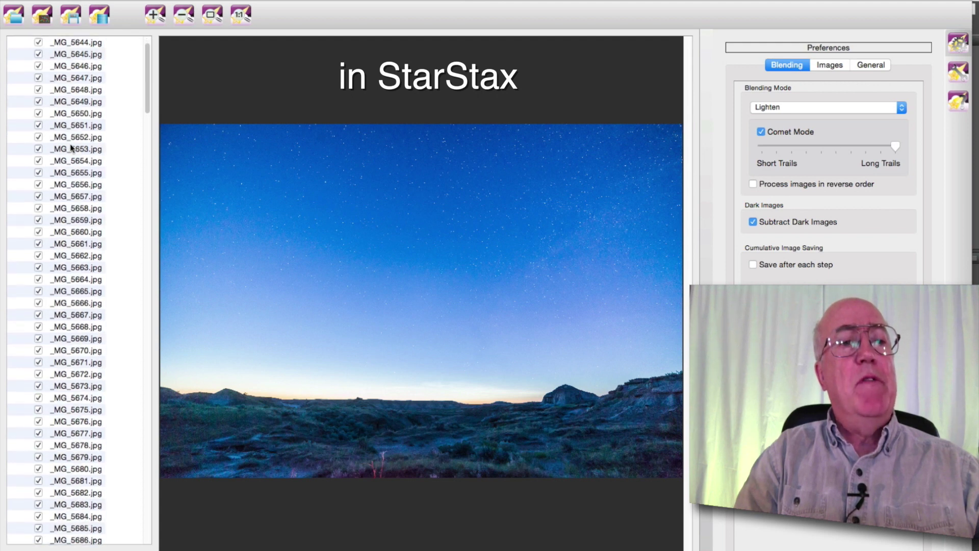
{"action": "scroll", "coordinate": [71, 147], "scroll_direction": "up", "scroll_amount": 3}
{"action": "scroll", "coordinate": [71, 148], "scroll_direction": "down", "scroll_amount": 15}
{"action": "scroll", "coordinate": [72, 148], "scroll_direction": "up", "scroll_amount": 15}
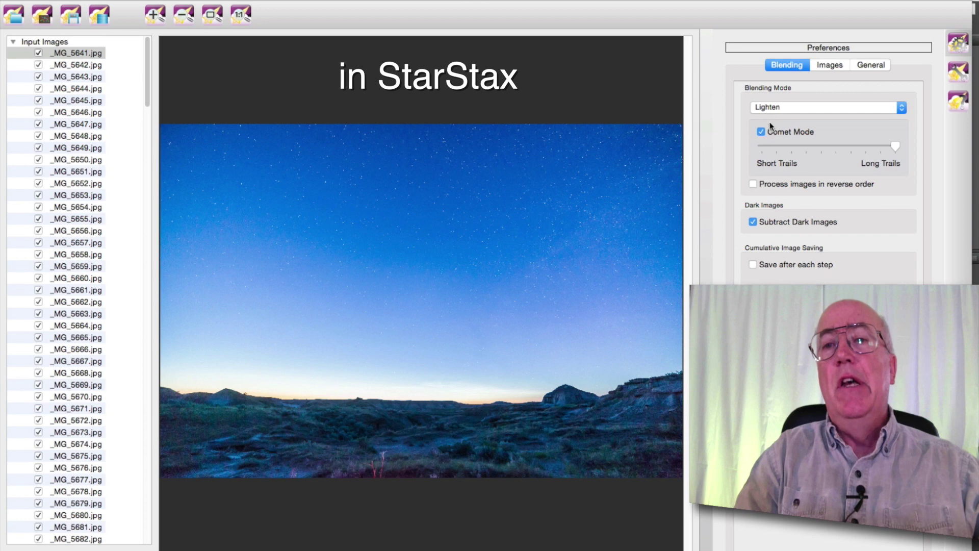
{"action": "left_click", "coordinate": [762, 133]}
{"action": "left_click", "coordinate": [763, 133]}
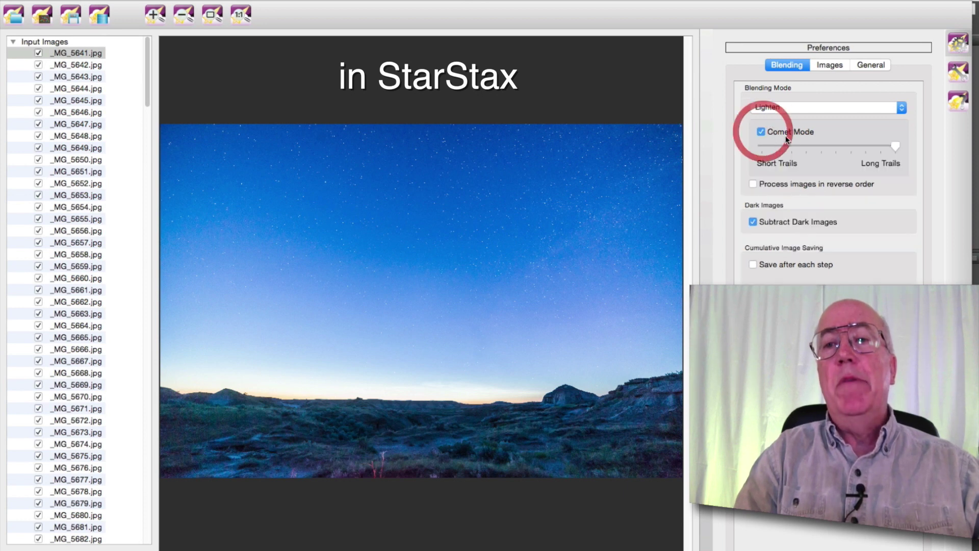
{"action": "left_click", "coordinate": [905, 148]}
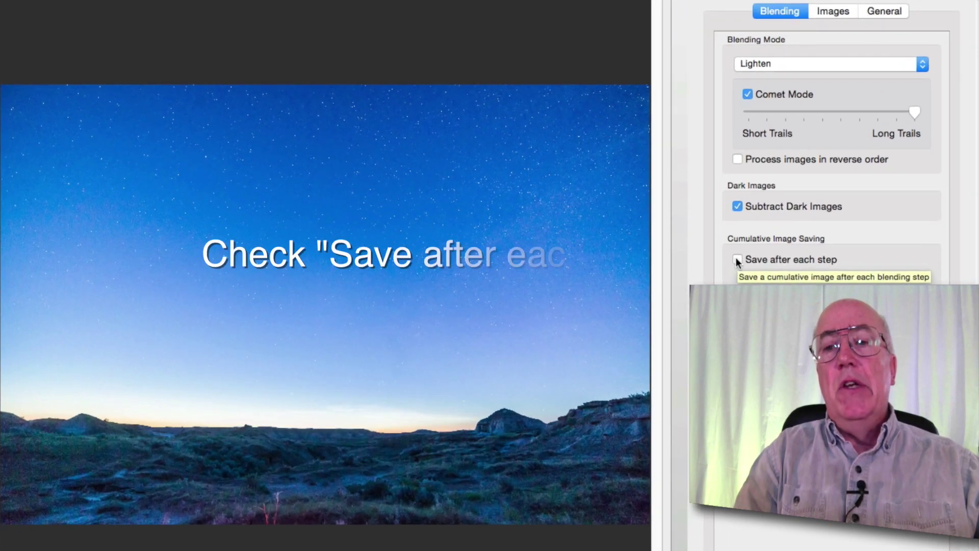
Enable Save after each step, check output format and starting number, and start stacking.
{"action": "left_click", "coordinate": [740, 262]}
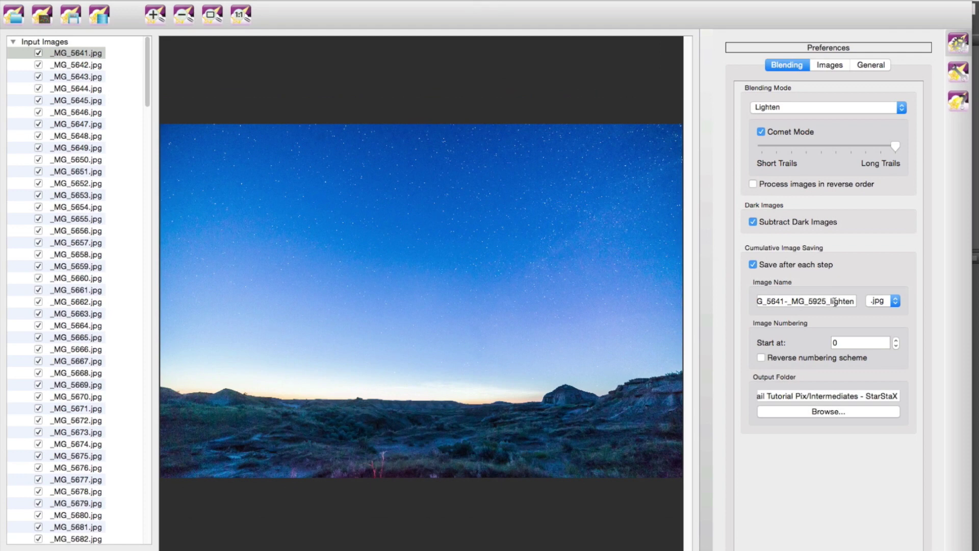
{"action": "left_click", "coordinate": [882, 301]}
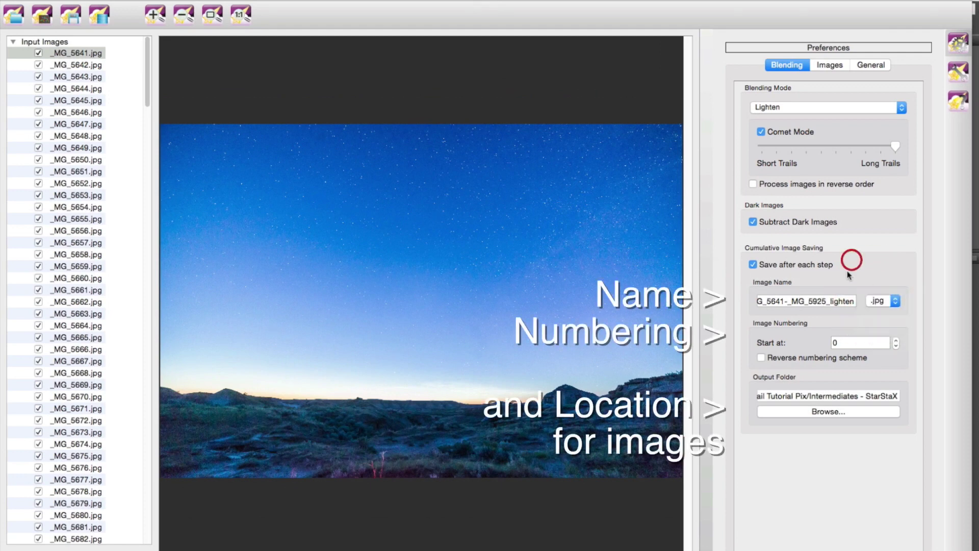
{"action": "left_click", "coordinate": [848, 342]}
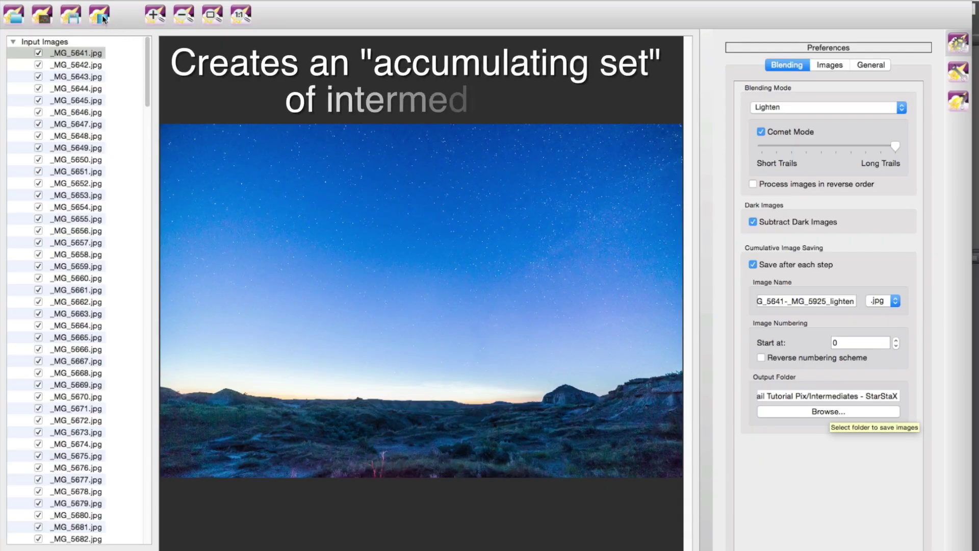
{"action": "left_click", "coordinate": [102, 18]}
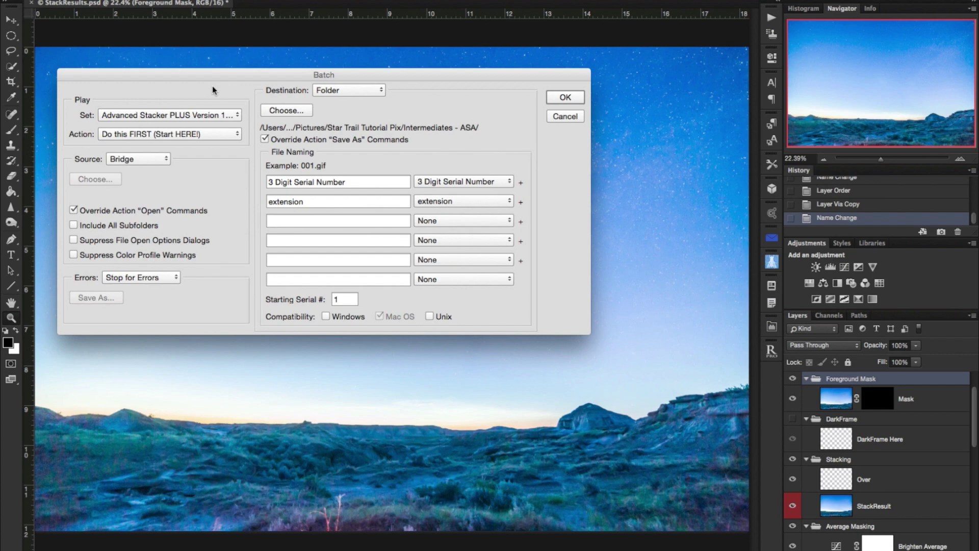
Run the batch with Ultra Streaks with Intermediates, keeping 3 Digit Serial Number file naming.
{"action": "left_click", "coordinate": [166, 136]}
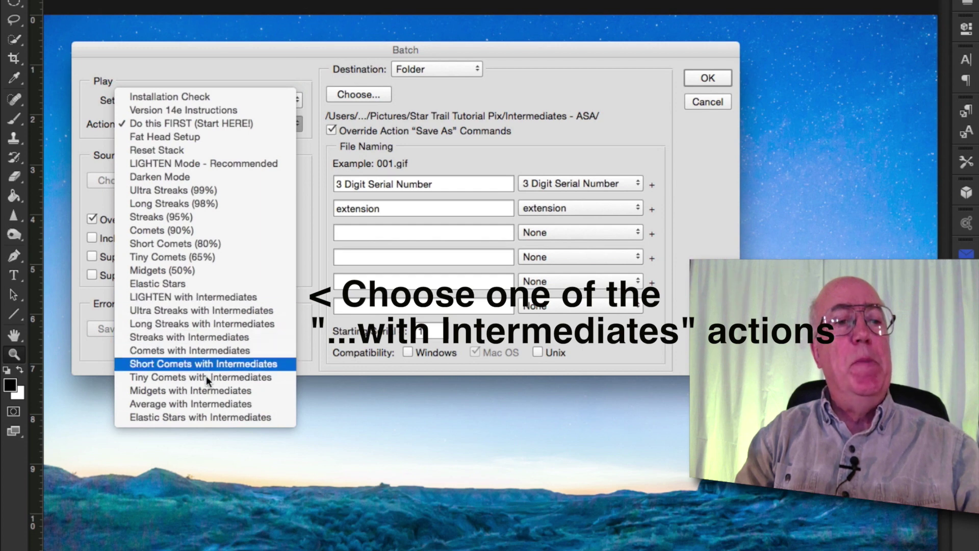
{"action": "left_click", "coordinate": [191, 310]}
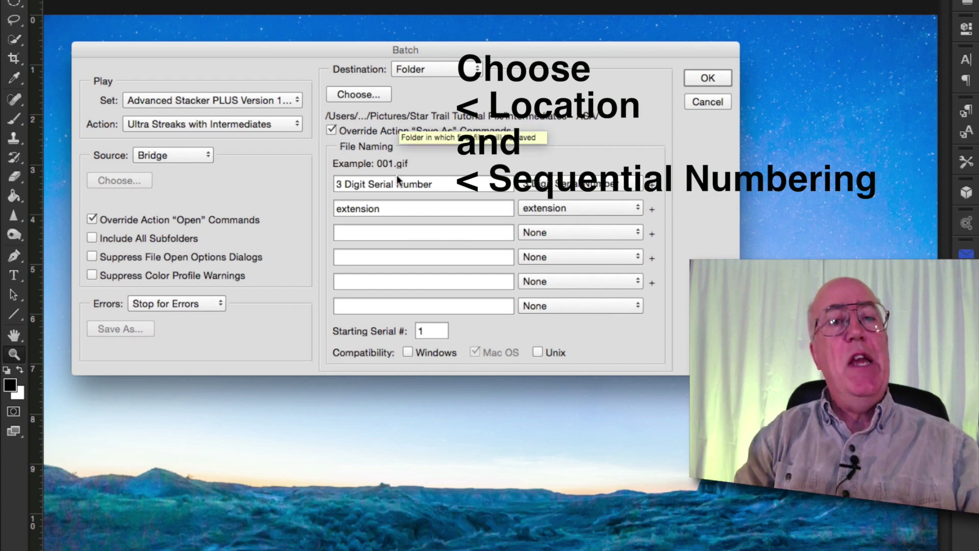
{"action": "left_click", "coordinate": [345, 184]}
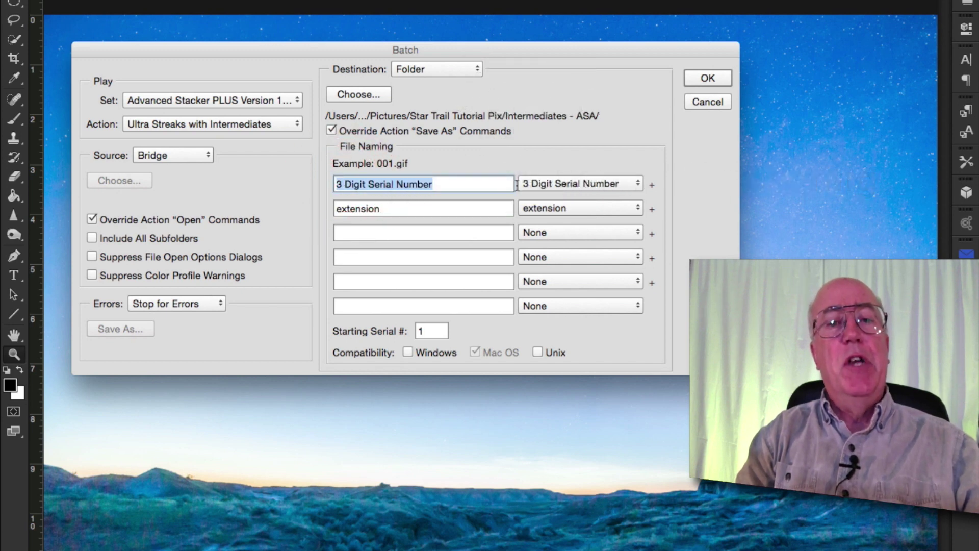
{"action": "left_click", "coordinate": [532, 181]}
{"action": "left_click", "coordinate": [482, 161]}
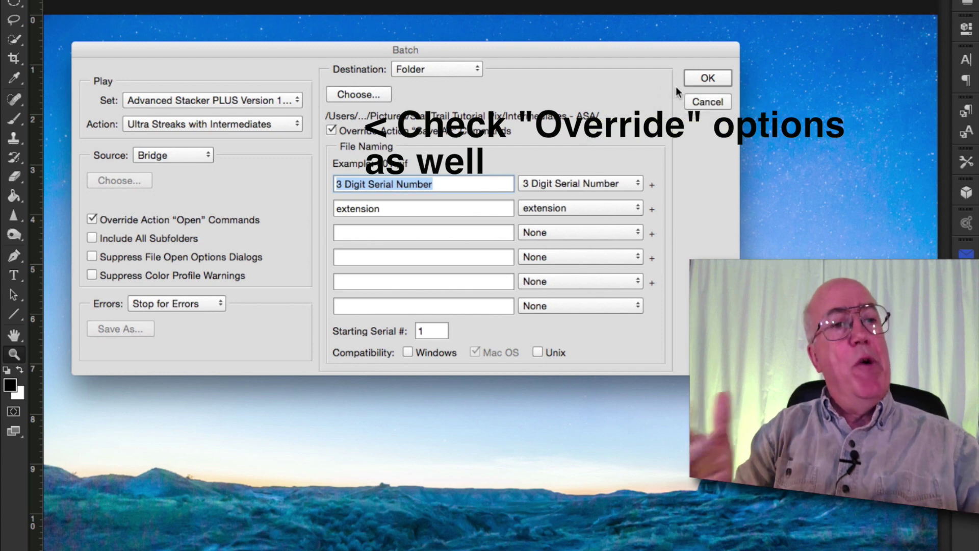
{"action": "left_click", "coordinate": [703, 78]}
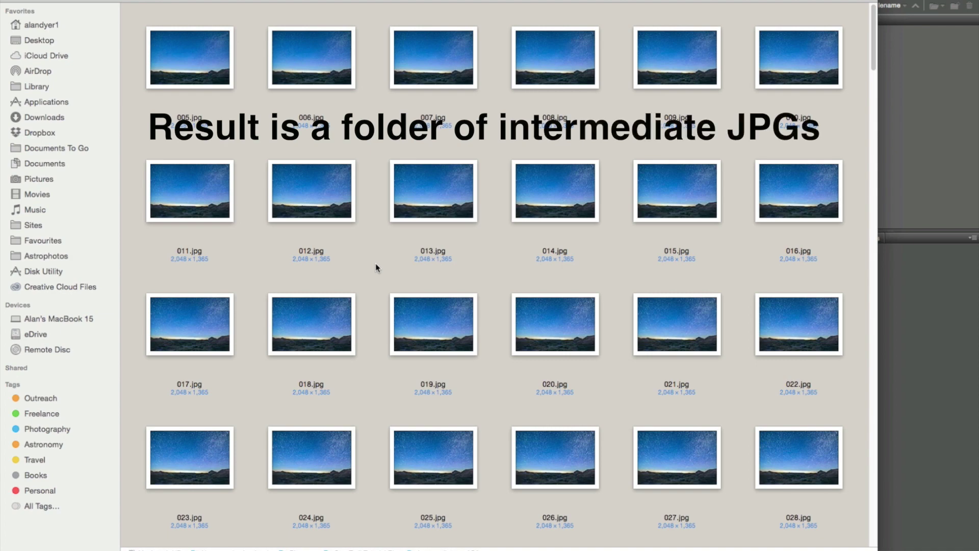
Scroll through the numbered intermediate JPEGs in the Intermediates - ASA folder.
{"action": "scroll", "coordinate": [377, 268], "scroll_direction": "down", "scroll_amount": 10}
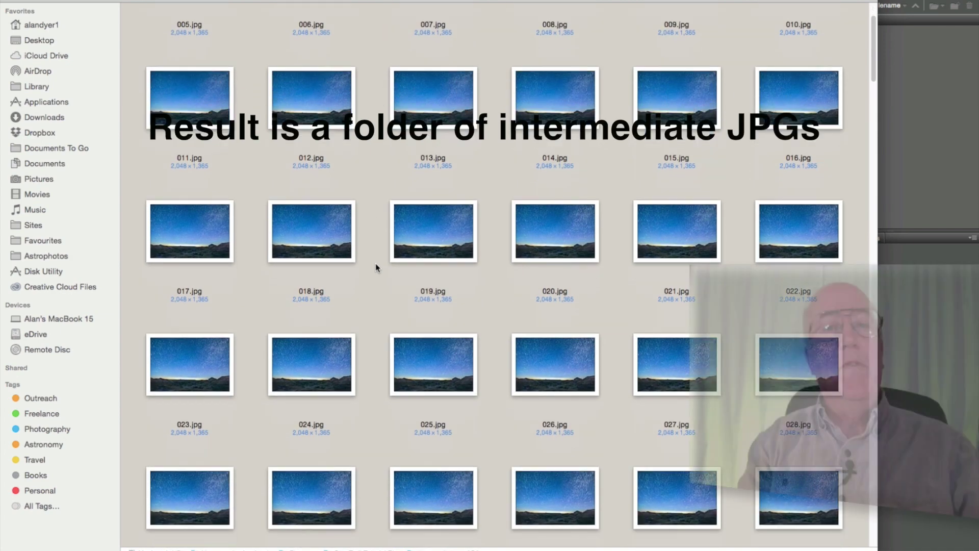
{"action": "scroll", "coordinate": [377, 267], "scroll_direction": "down", "scroll_amount": 6}
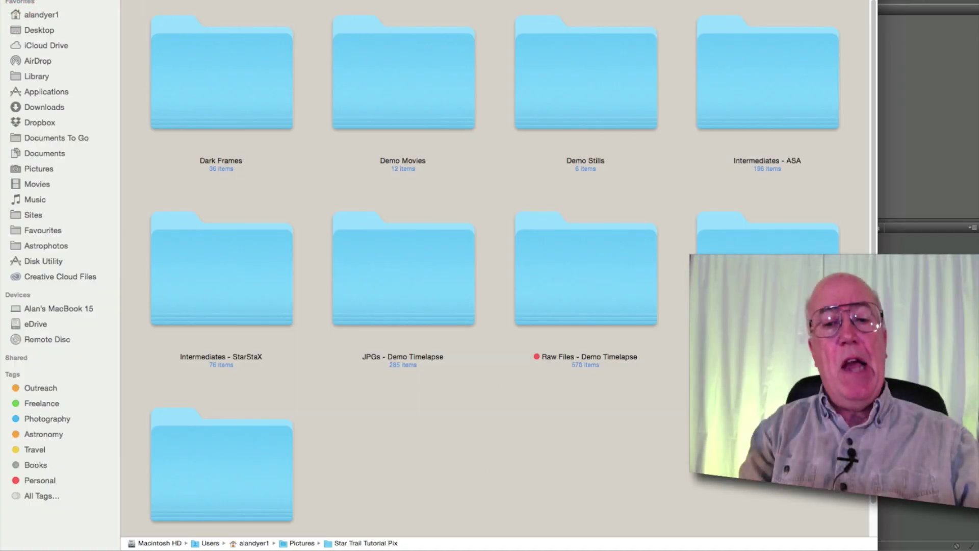
{"action": "mouse_move", "coordinate": [513, 544]}
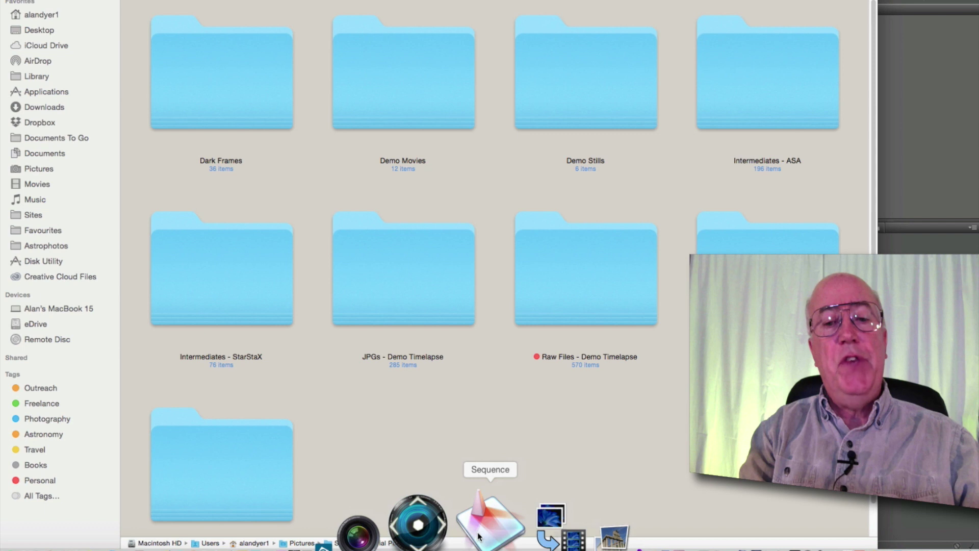
Load the Intermediates - ASA folder into Sequence and play the 196-frame time-lapse twice.
{"action": "left_click", "coordinate": [478, 531]}
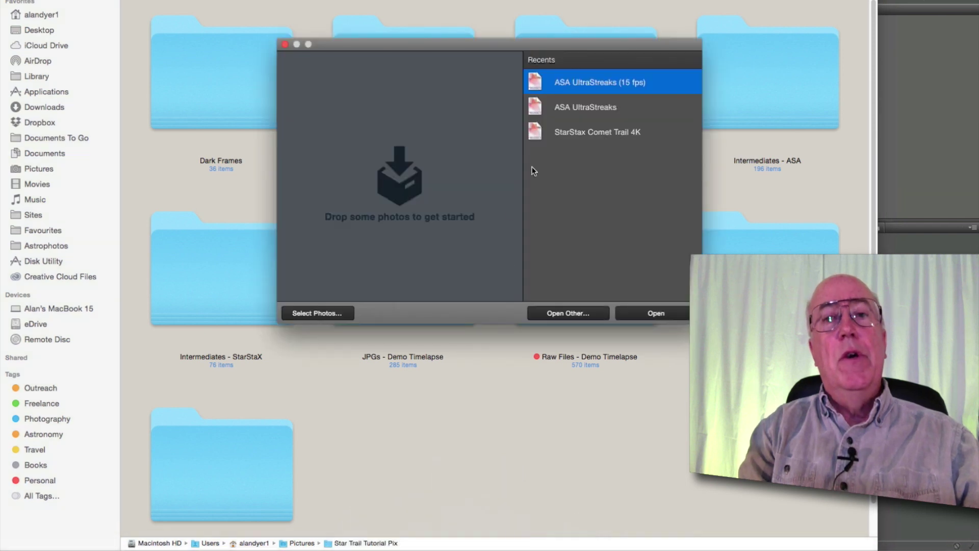
{"action": "left_click", "coordinate": [795, 80]}
{"action": "left_click_drag", "start_coordinate": [795, 80], "coordinate": [460, 121]}
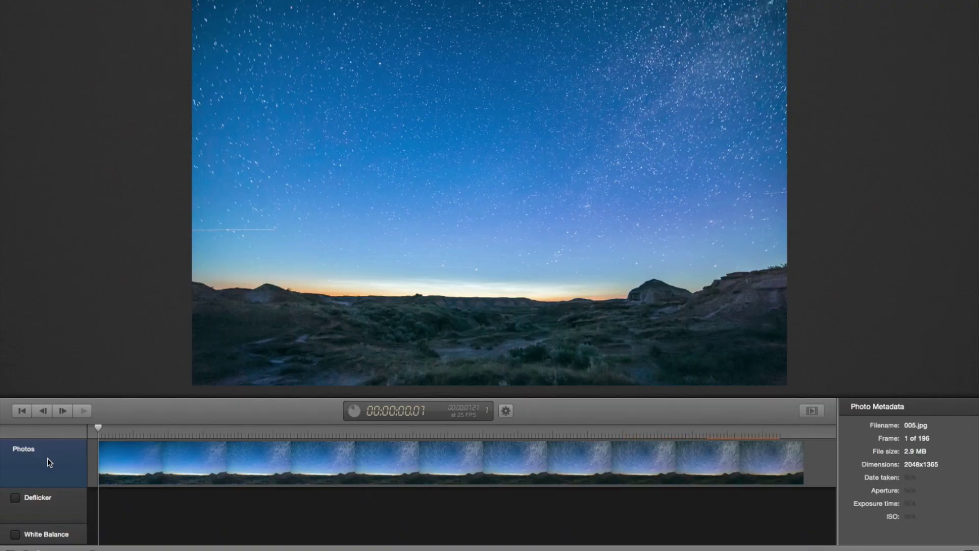
{"action": "left_click", "coordinate": [80, 410]}
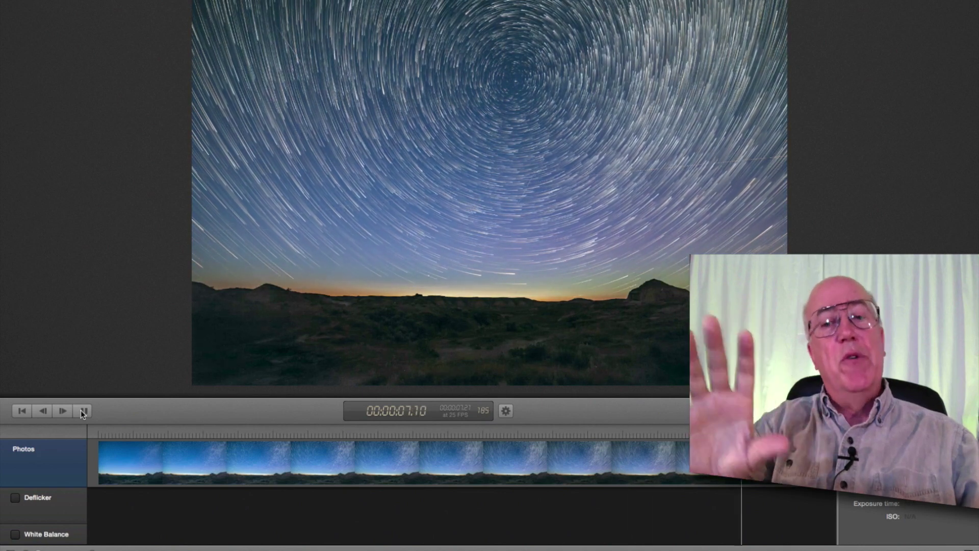
{"action": "left_click", "coordinate": [81, 411]}
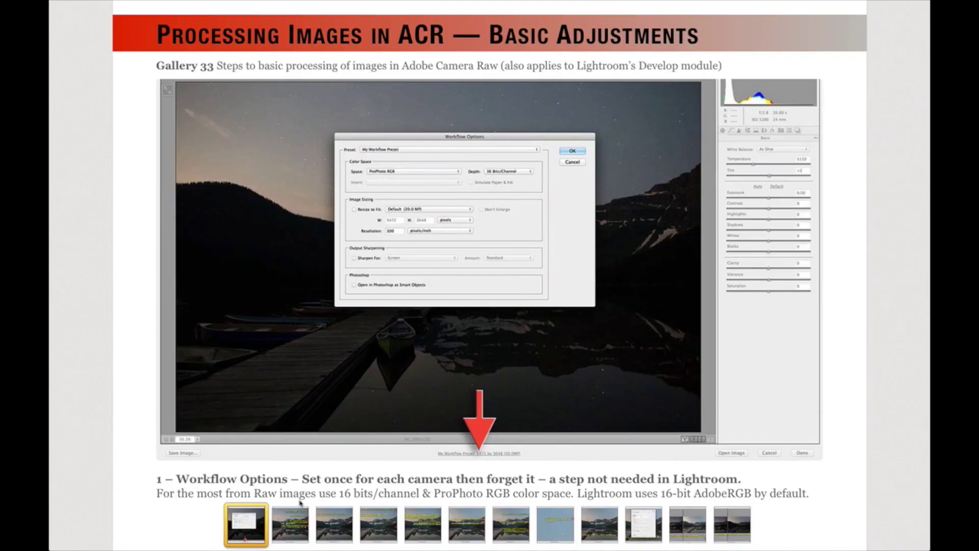
Advance the Gallery 33 slideshow to step 2, The Basic Panel.
{"action": "left_click", "coordinate": [290, 523]}
{"action": "left_click", "coordinate": [330, 523]}
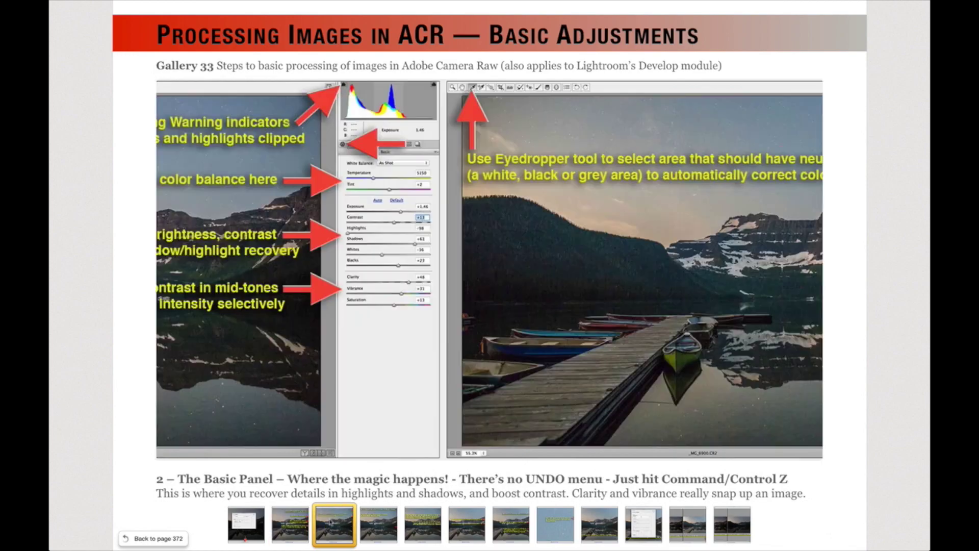